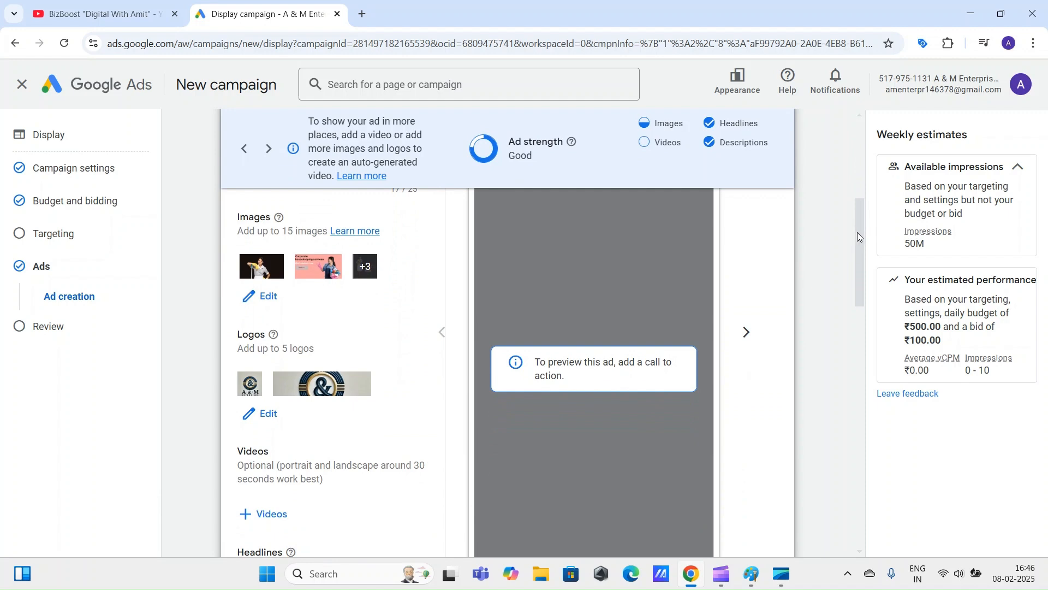
Step: Expand the ad's additional format options and review the asset enhancements, auto-generated video and native formats settings
left_click_drag(861, 233, 871, 424)
scroll(862, 416, "down", 4)
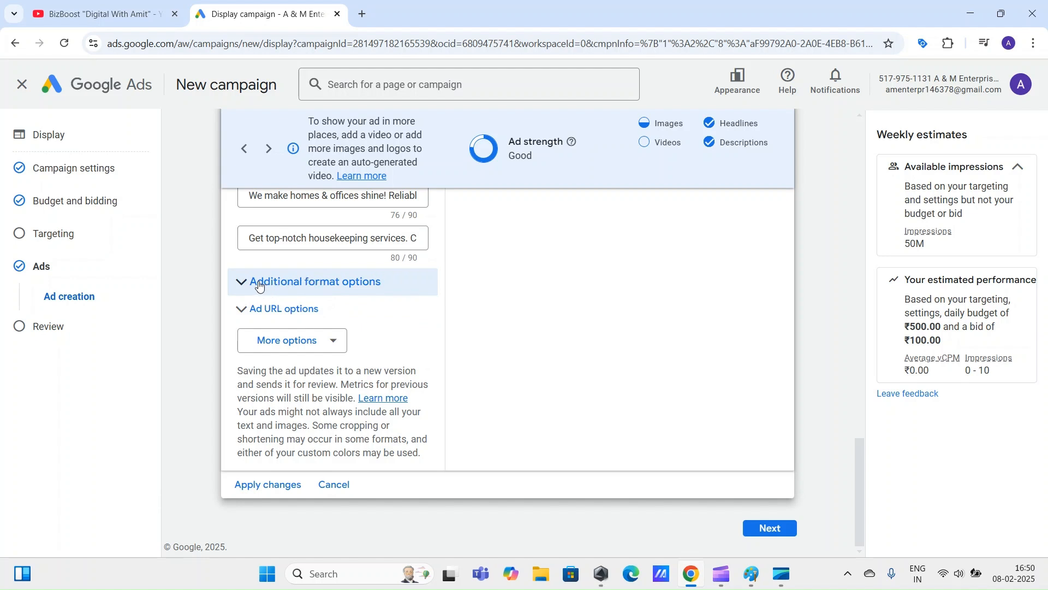
left_click(343, 284)
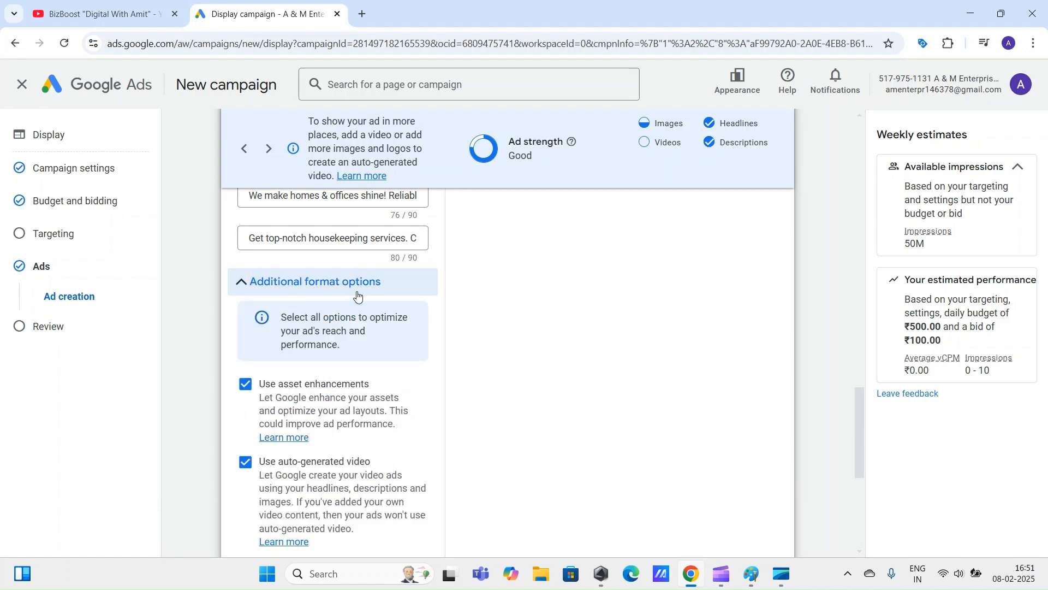
left_click_drag(860, 405, 861, 434)
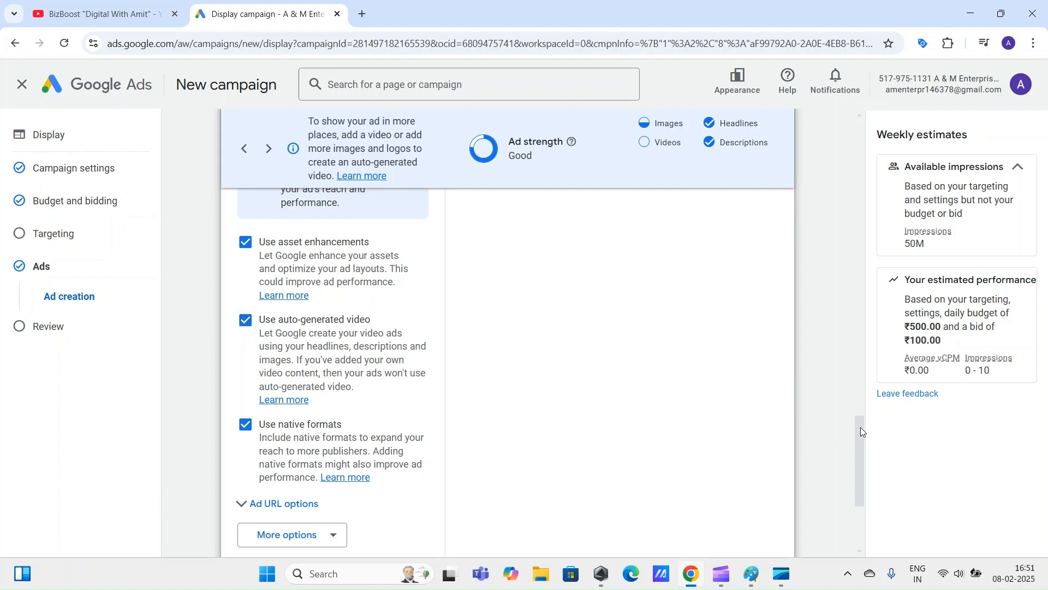
scroll(862, 447, "down", 3)
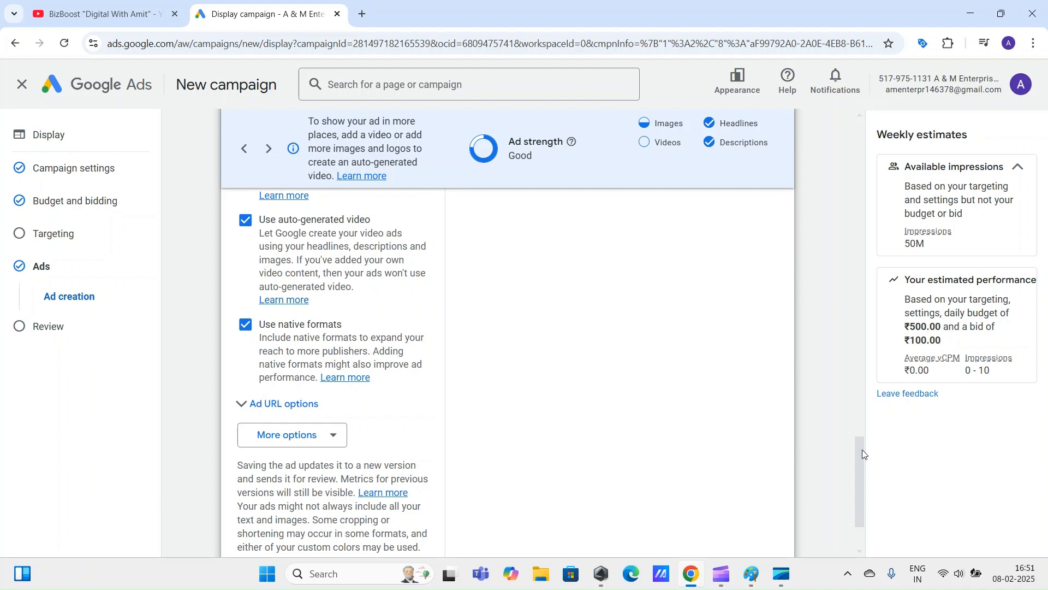
left_click_drag(862, 450, 859, 475)
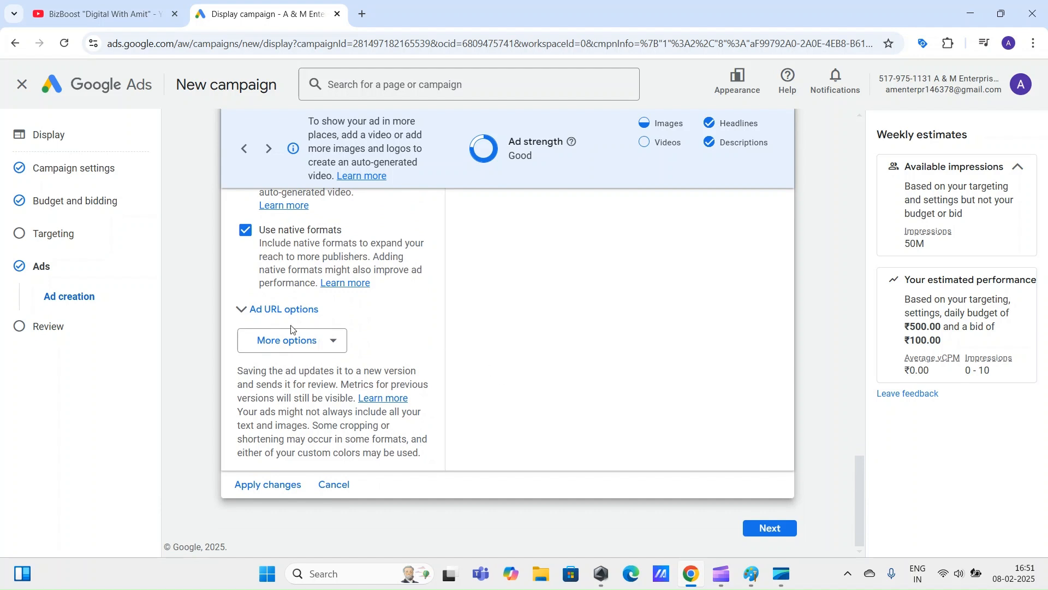
Step: Expand the ad's URL options and examine the tracking template, final URL suffix and custom parameter fields
left_click(270, 311)
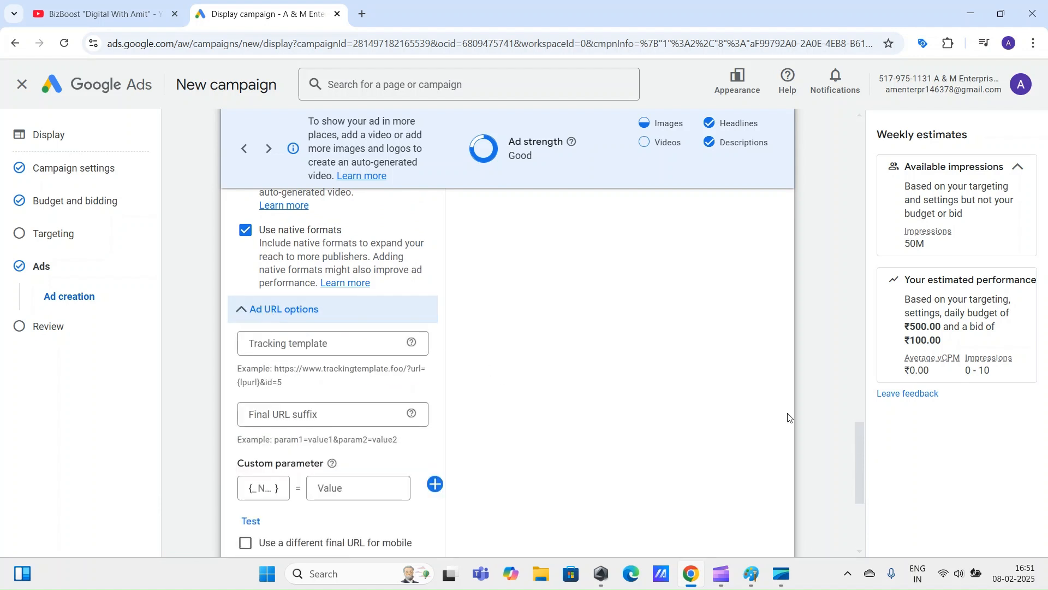
left_click_drag(859, 430, 860, 449)
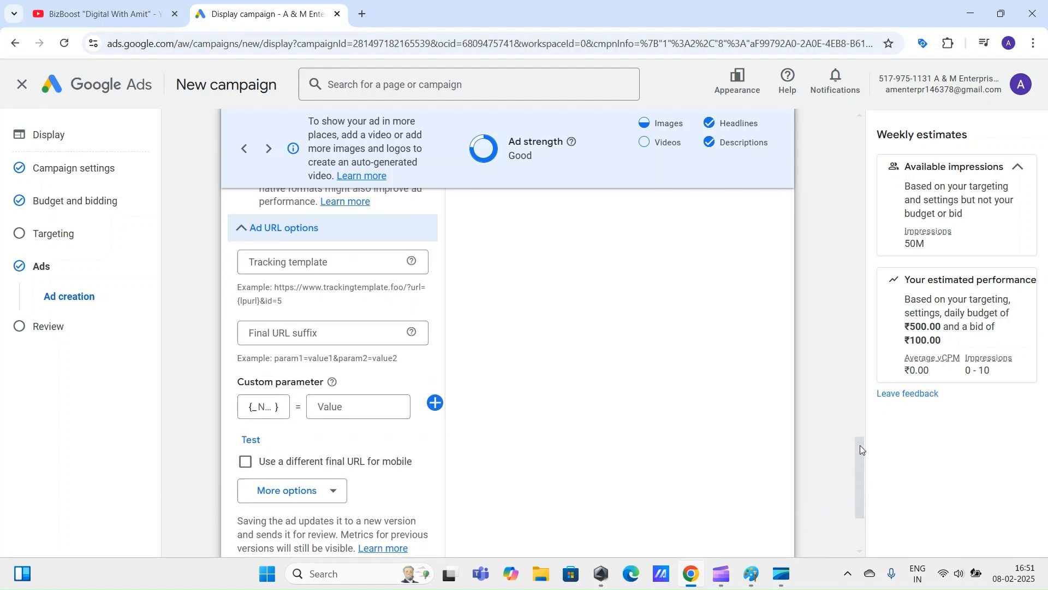
left_click(317, 261)
left_click(289, 333)
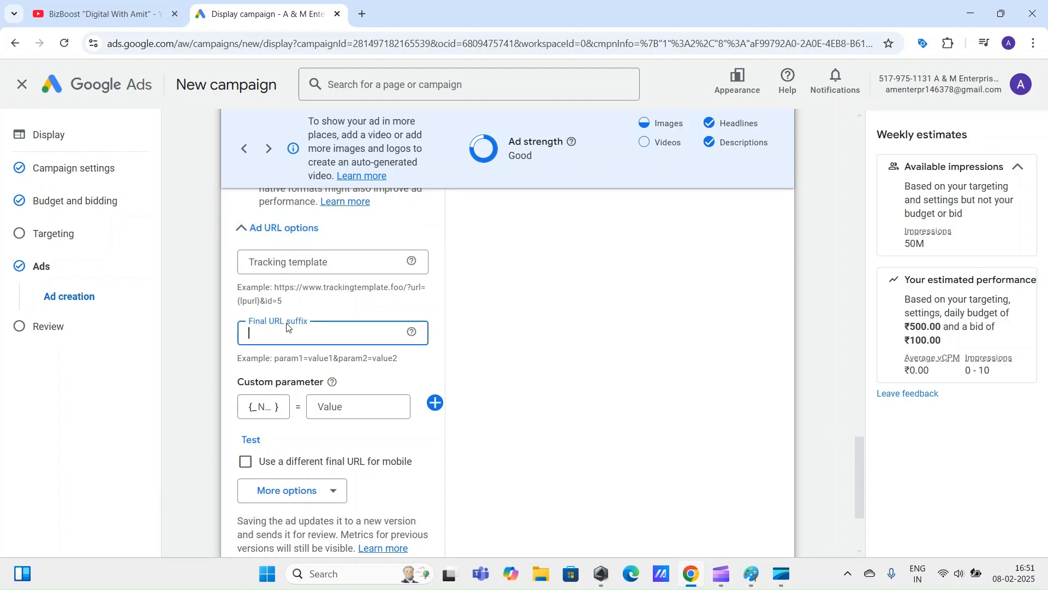
left_click(261, 406)
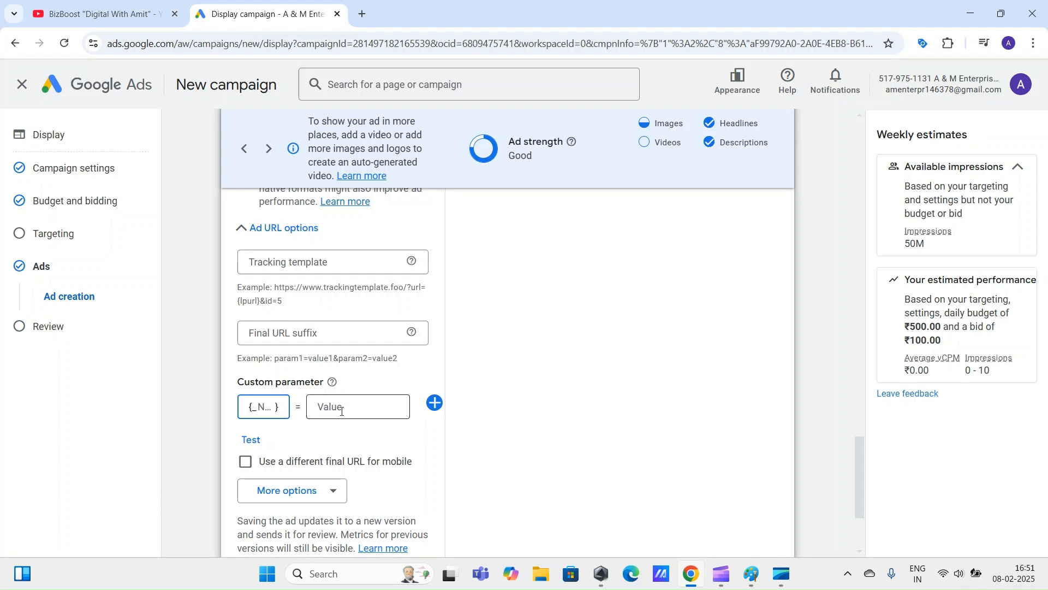
left_click_drag(858, 454, 859, 445)
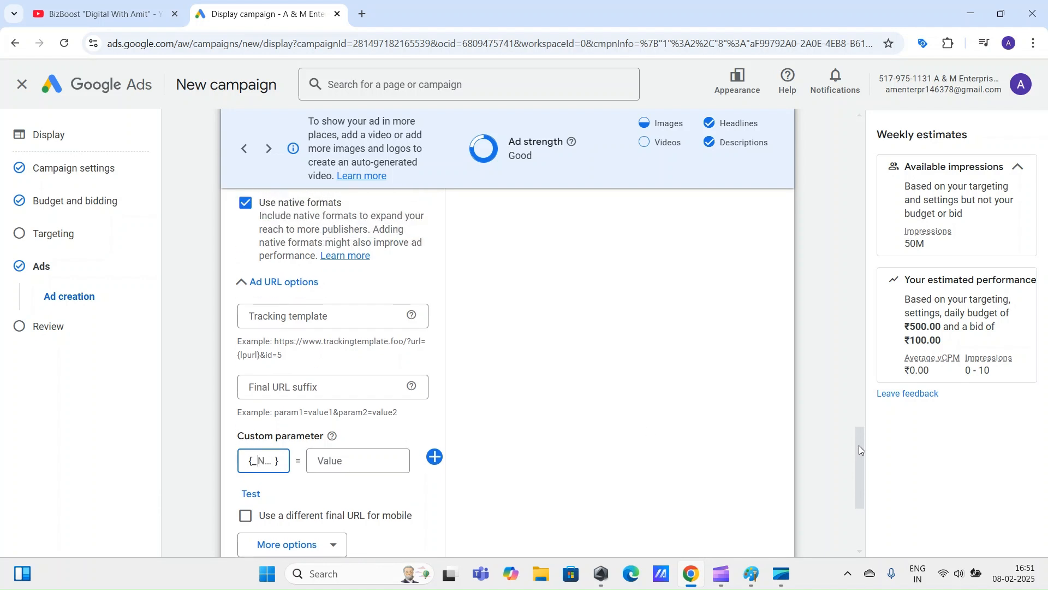
left_click_drag(860, 444, 859, 442)
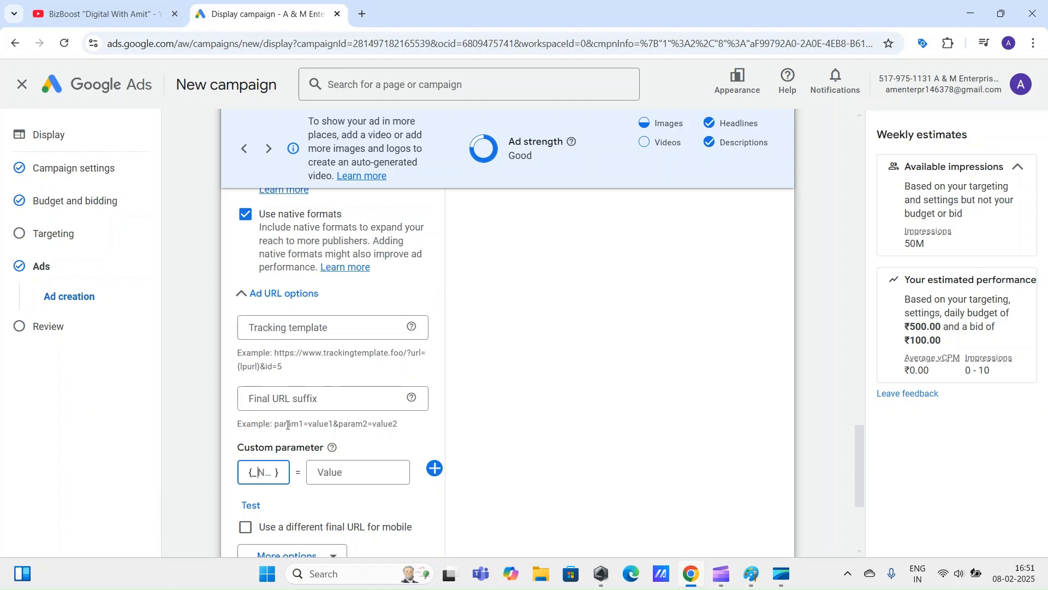
left_click(285, 400)
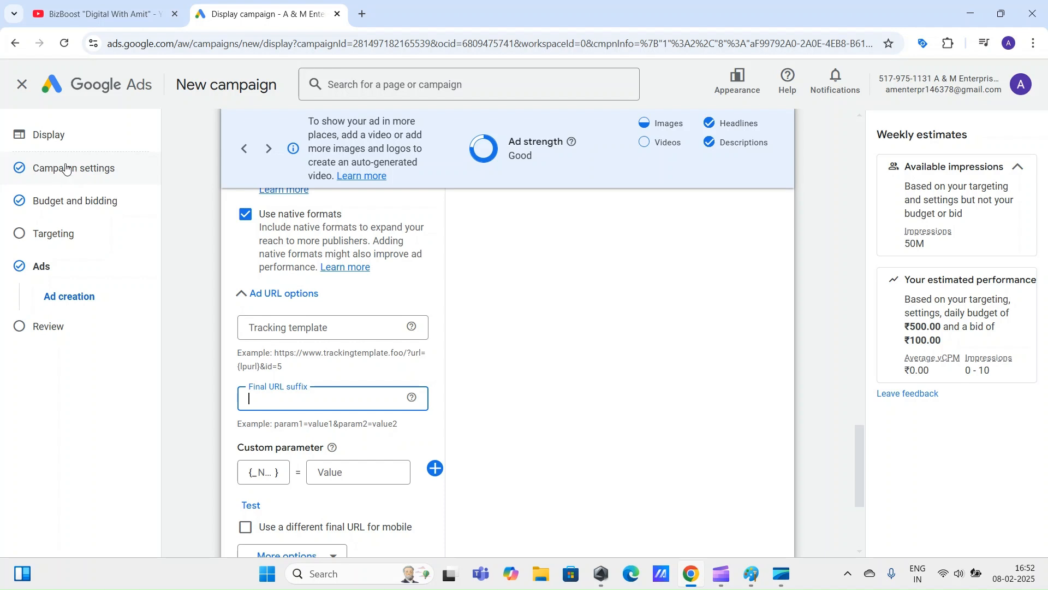
Step: Open the Campaign URL options in the campaign settings and examine the tracking template, final URL suffix and custom parameters
left_click(82, 168)
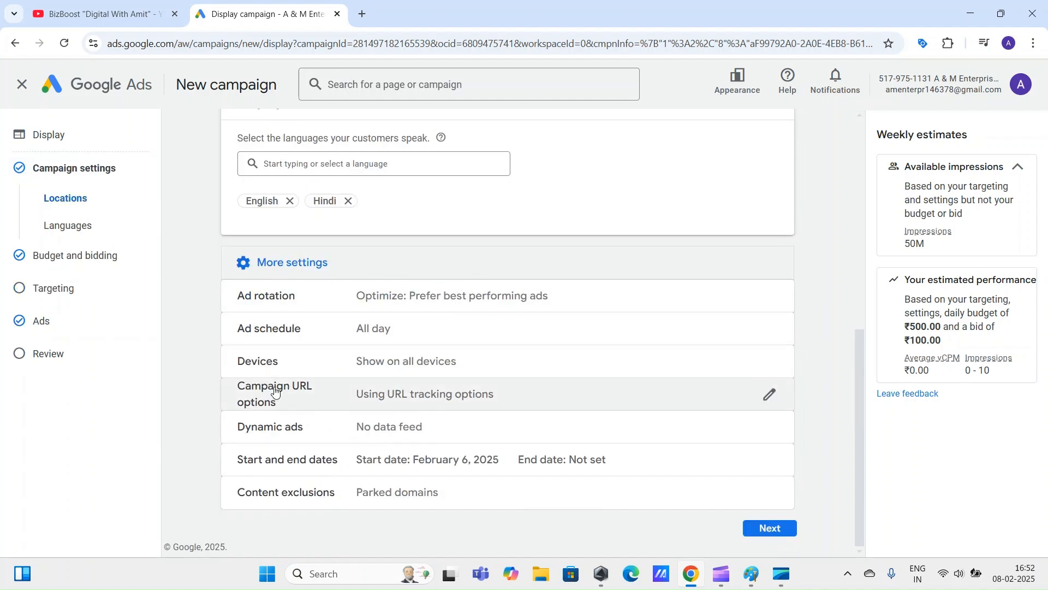
left_click(374, 392)
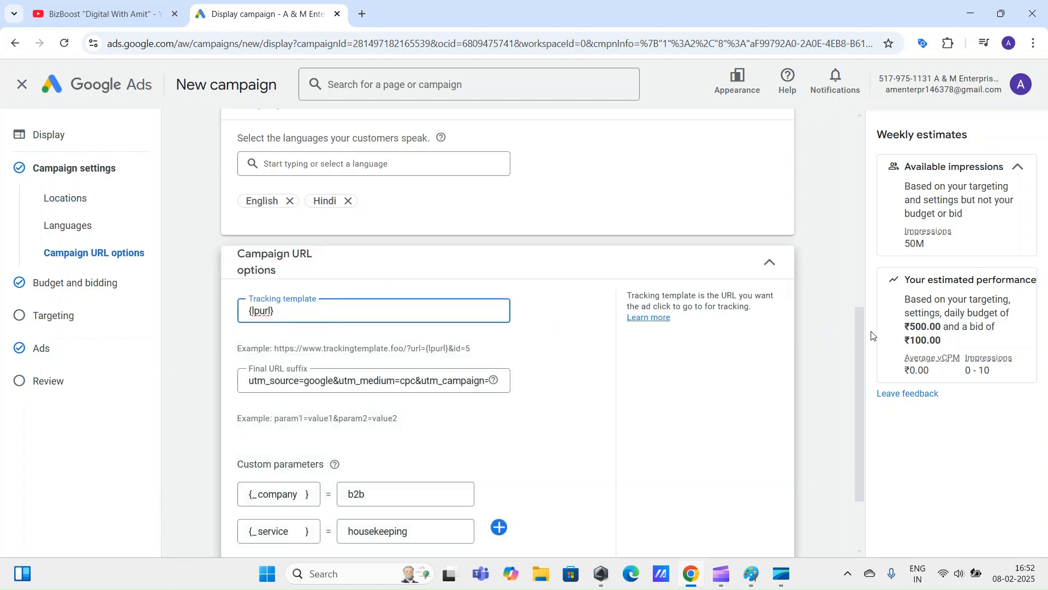
scroll(856, 352, "down", 1)
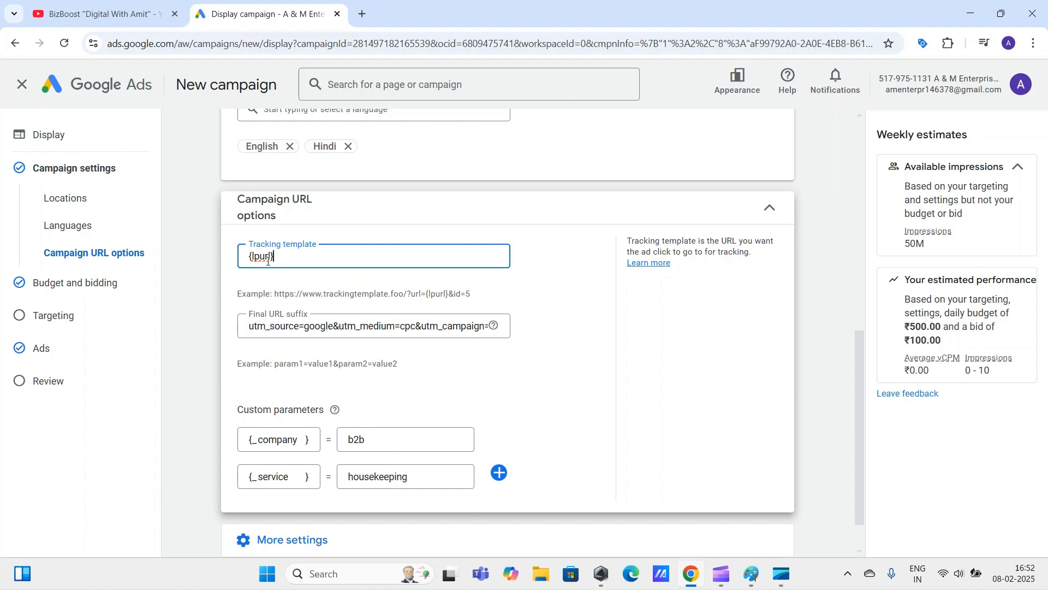
left_click_drag(301, 254, 243, 256)
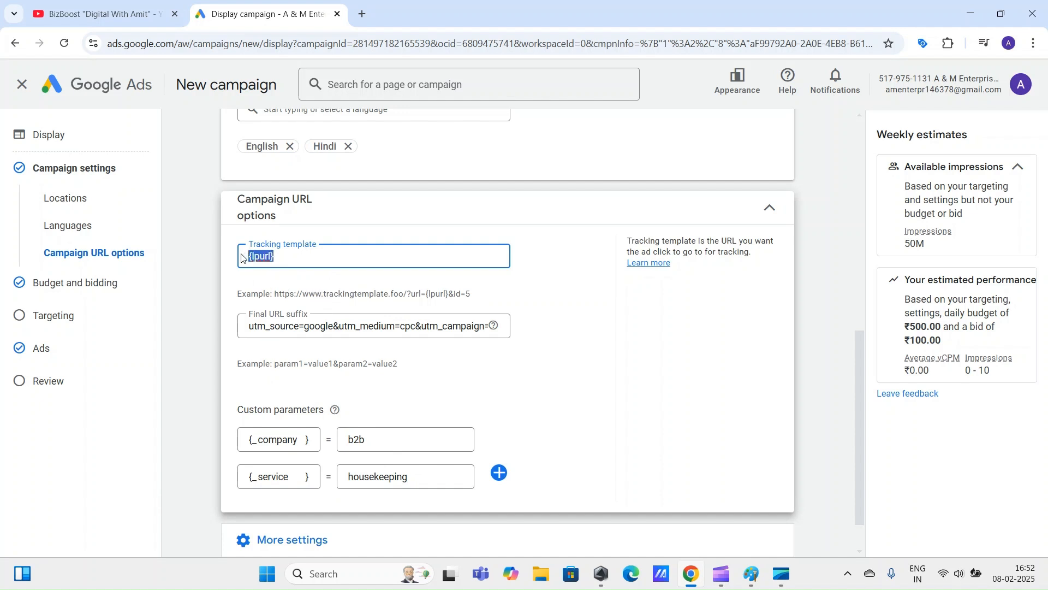
left_click(202, 370)
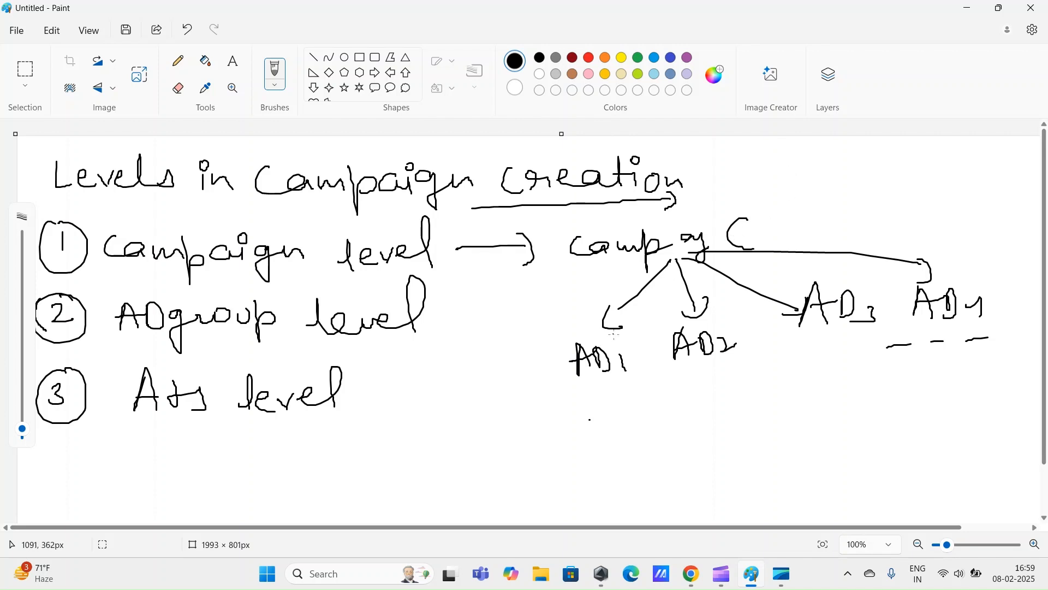
Step: Switch to the Paint sketch and circle each of the four ad groups AD1, AD2, AD3 and AD4
mouse_move(597, 326)
left_mouse_down()
mouse_move(547, 377)
mouse_move(579, 331)
left_mouse_up()
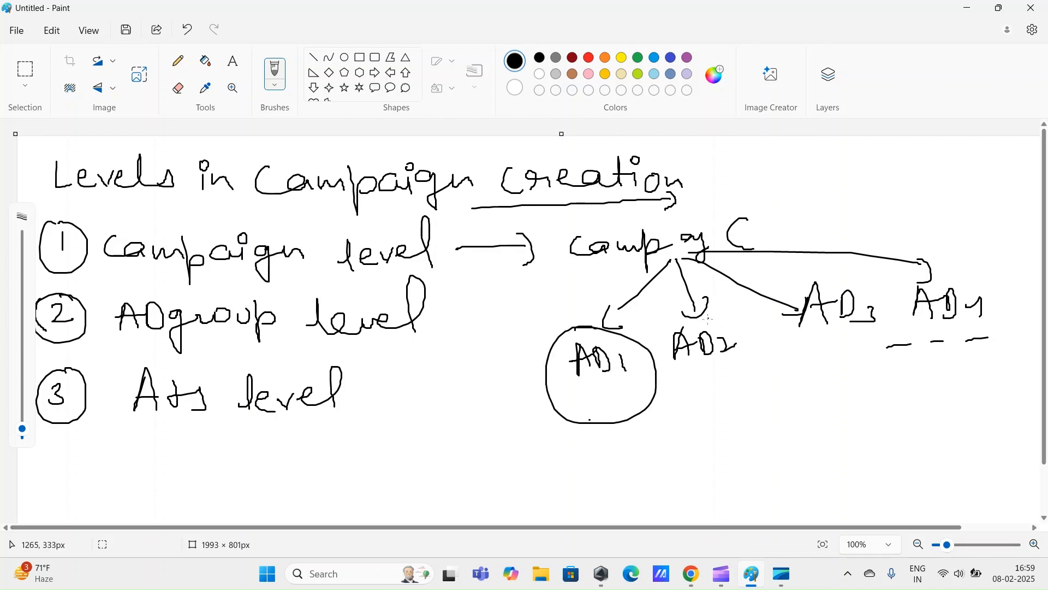
mouse_move(710, 318)
left_mouse_down()
mouse_move(667, 325)
mouse_move(759, 360)
mouse_move(734, 300)
left_mouse_up()
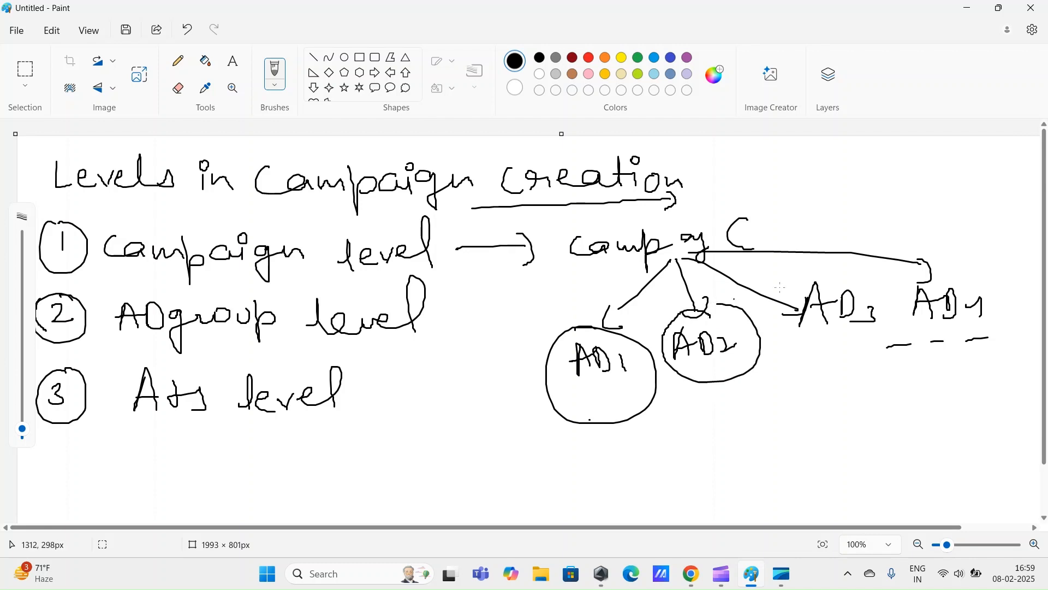
mouse_move(824, 261)
left_mouse_down()
mouse_move(895, 320)
mouse_move(856, 265)
left_mouse_up()
mouse_move(964, 269)
left_mouse_down()
mouse_move(908, 294)
mouse_move(945, 267)
left_mouse_up()
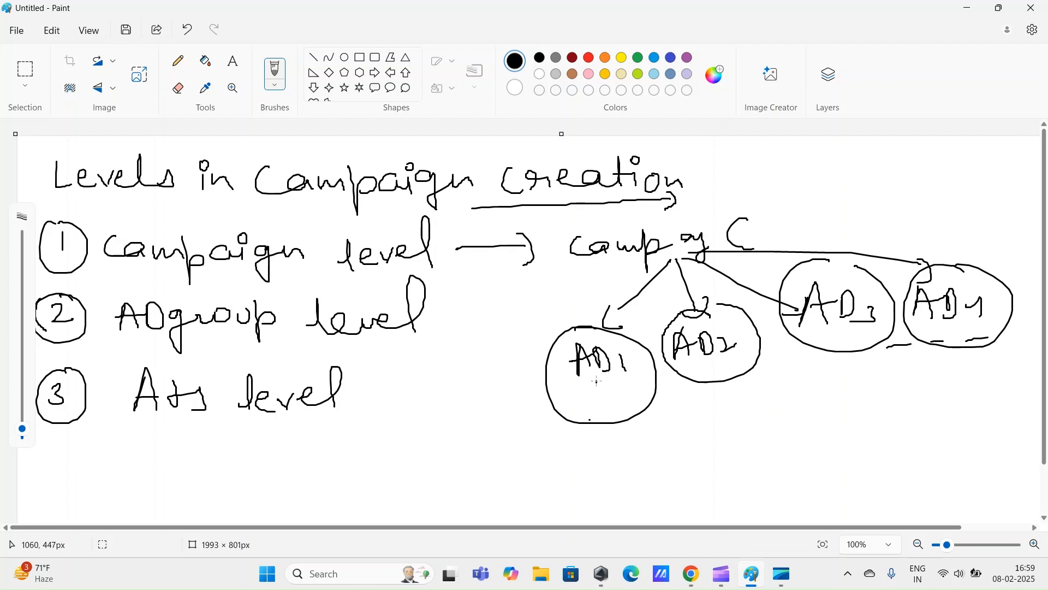
Step: Draw arrows branching from the AD1 circle and handwrite the labels "ADs1" and "ADs2" below it
left_click_drag(596, 382, 639, 434)
mouse_move(607, 472)
left_mouse_down()
mouse_move(606, 493)
mouse_move(646, 486)
left_mouse_up()
mouse_move(645, 442)
left_mouse_down()
mouse_move(729, 494)
mouse_move(798, 493)
left_mouse_up()
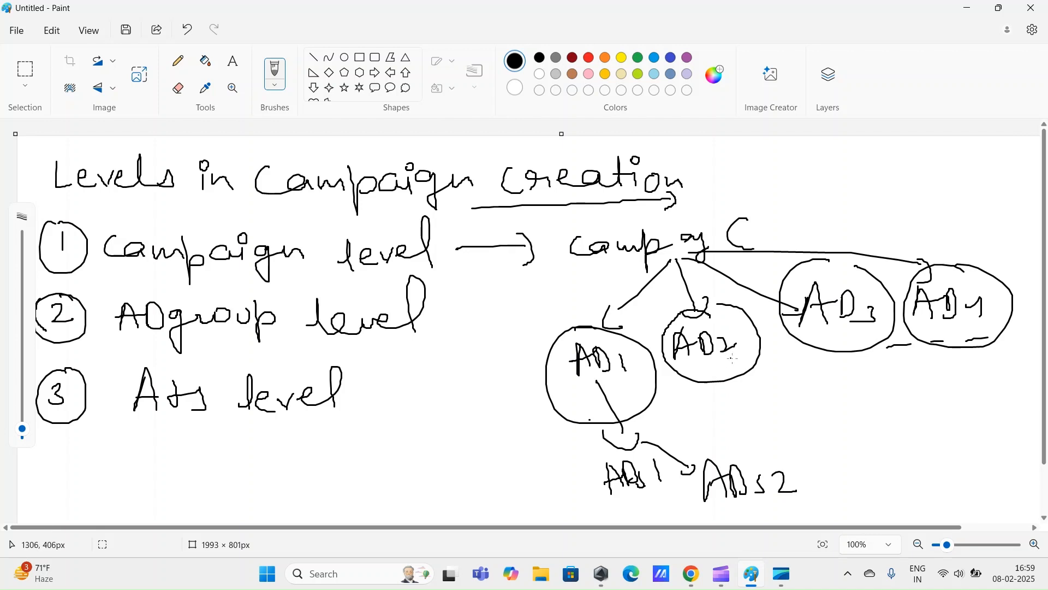
Step: Draw two arrows branching from the AD2 circle and handwrite "ADs1" and "ADs2" at their ends
left_click_drag(721, 350, 761, 386)
left_click_drag(730, 427, 759, 417)
left_click_drag(760, 406, 766, 425)
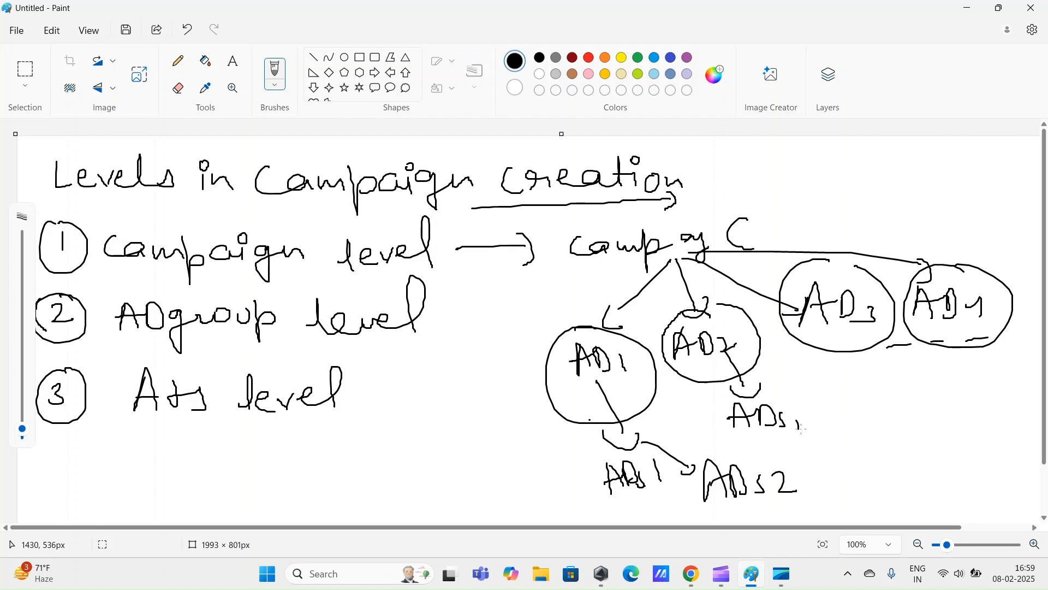
mouse_move(749, 355)
left_mouse_down()
mouse_move(833, 401)
mouse_move(819, 405)
left_mouse_up()
mouse_move(841, 431)
left_mouse_down()
mouse_move(844, 412)
mouse_move(853, 429)
left_mouse_up()
left_click_drag(837, 419, 868, 424)
mouse_move(897, 411)
left_mouse_down()
mouse_move(894, 425)
mouse_move(924, 427)
left_mouse_up()
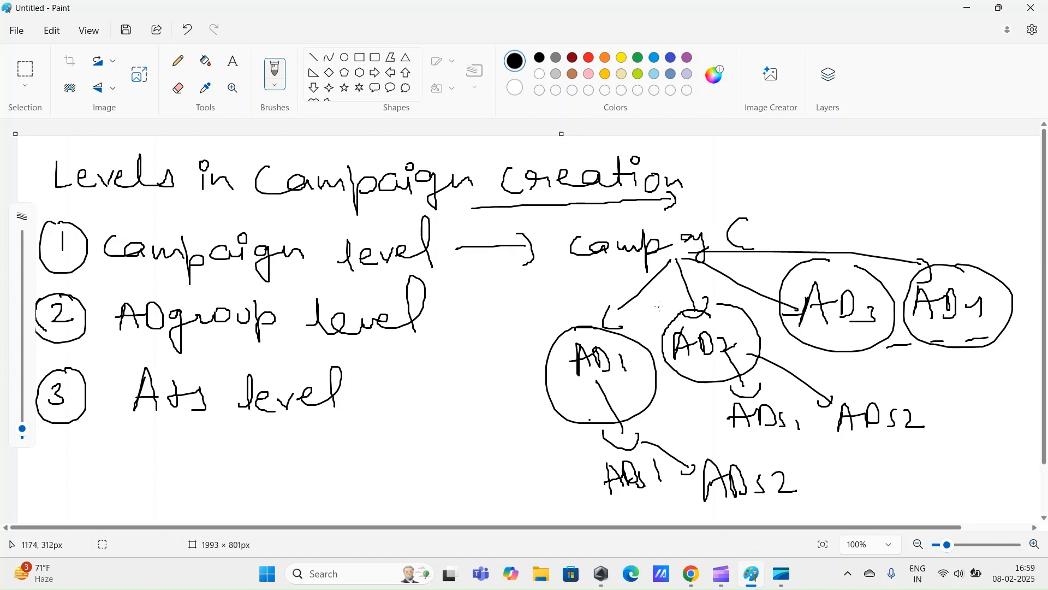
Step: Annotate the diagram's tiers with arrows and handwritten labels for campaign level at the campaign, ad group level at AD1 and ads level beside ADs2
left_click_drag(762, 229, 862, 219)
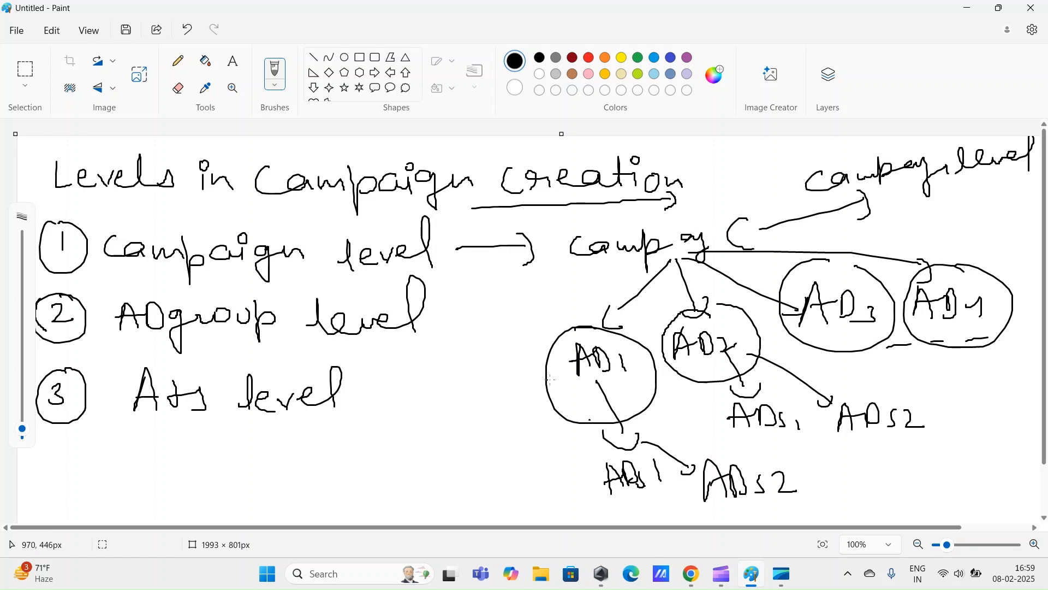
left_click_drag(550, 378, 443, 406)
left_click_drag(445, 396, 447, 422)
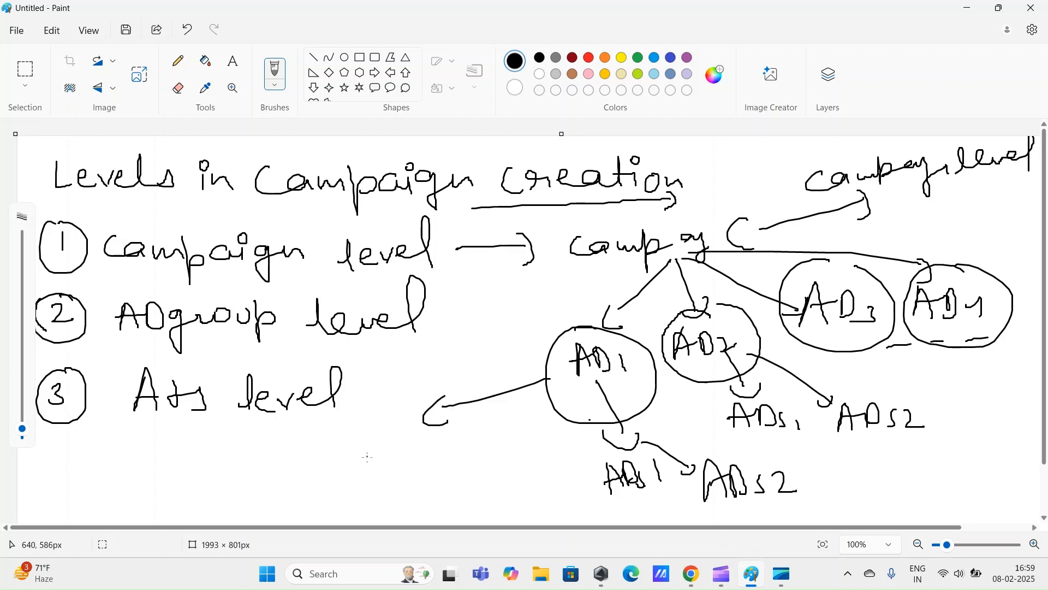
left_click_drag(367, 458, 522, 450)
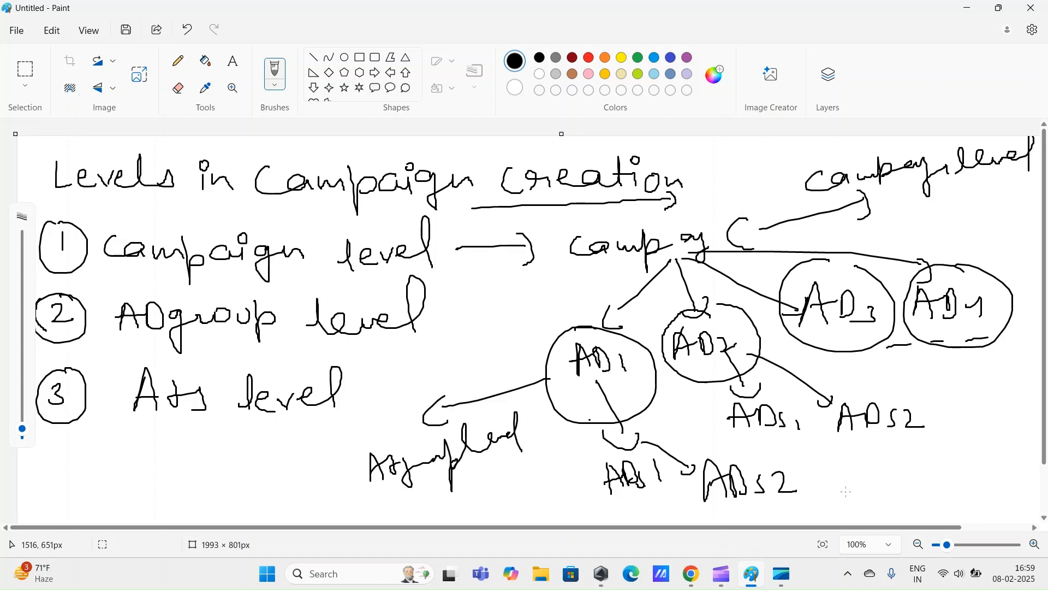
left_click_drag(846, 491, 990, 478)
left_click_drag(968, 463, 965, 499)
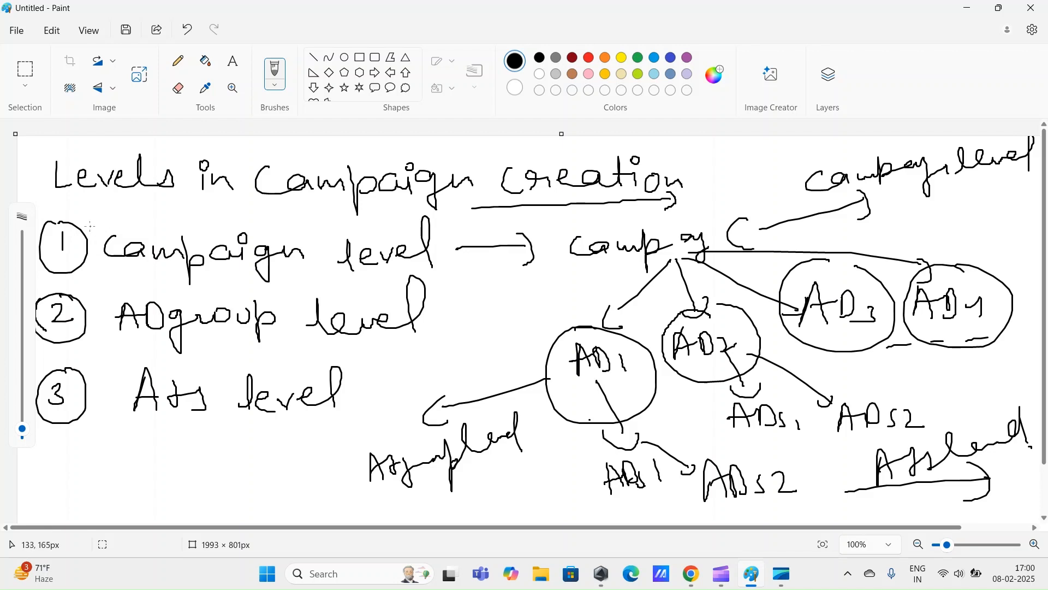
Step: Mark the campaign, ad group and ads entries in the levels list, and draw a corner bracket around "Campaign" in the title
left_click_drag(82, 220, 115, 225)
left_click_drag(107, 266, 400, 262)
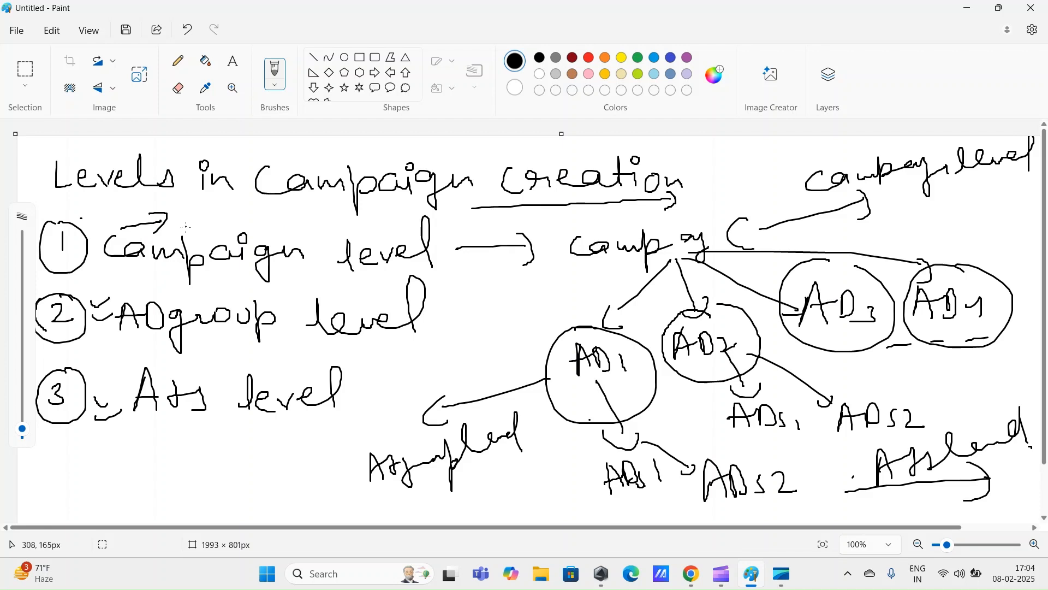
left_click_drag(93, 321, 121, 309)
left_click_drag(95, 397, 113, 415)
left_click_drag(246, 222, 320, 143)
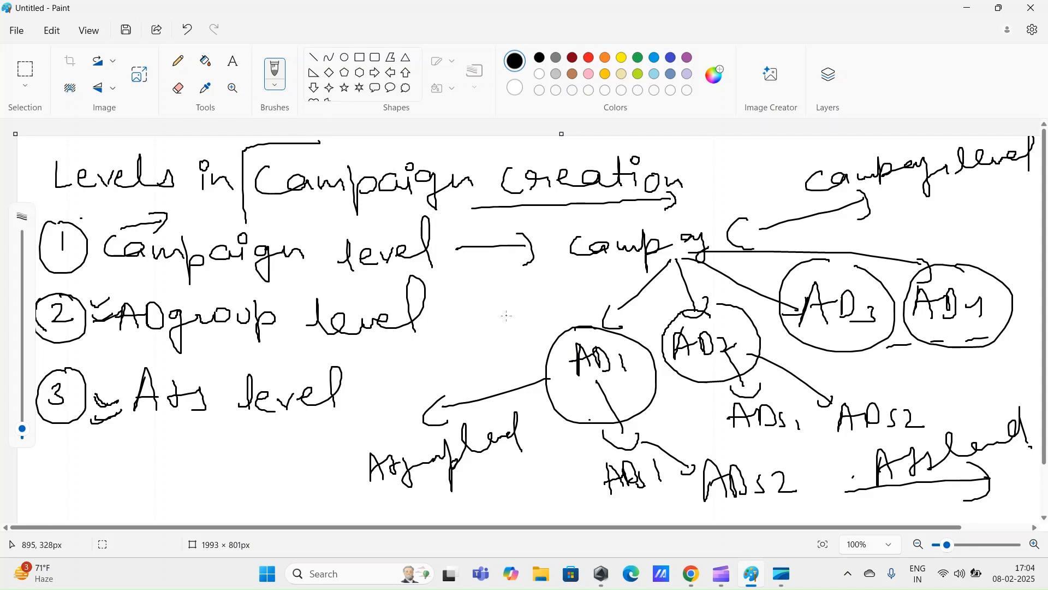
Step: Switch back to Google Ads and review the campaign's tracking template, final URL suffix and company custom parameter
left_click(691, 573)
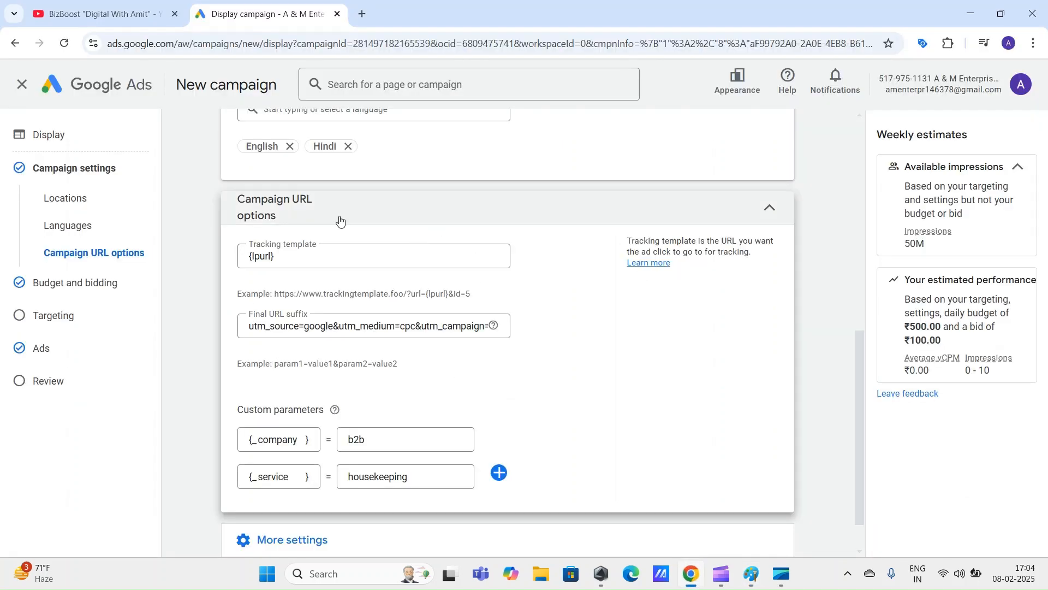
triple_click(269, 255)
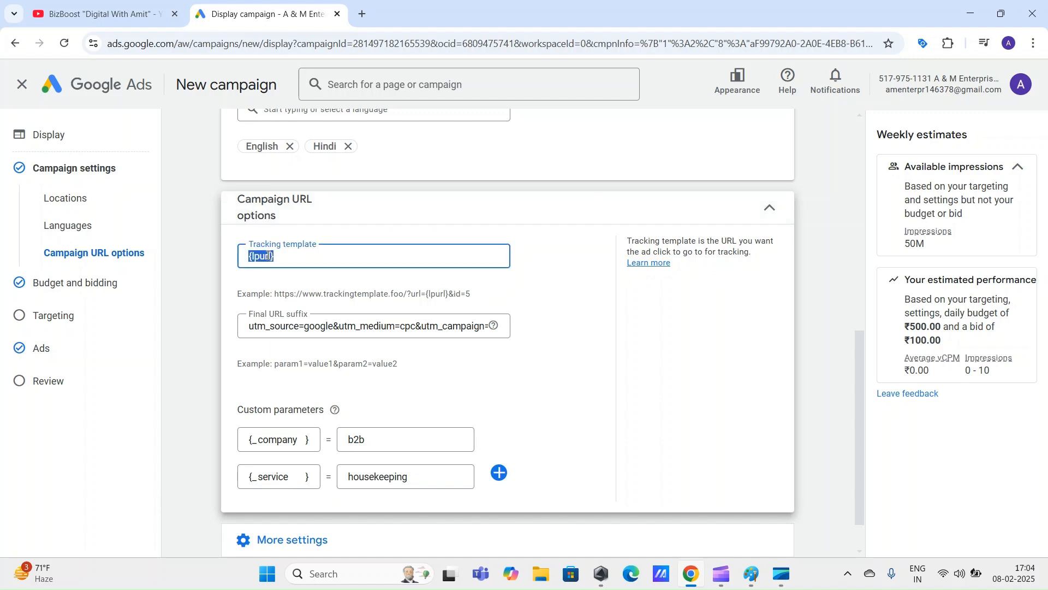
double_click(291, 326)
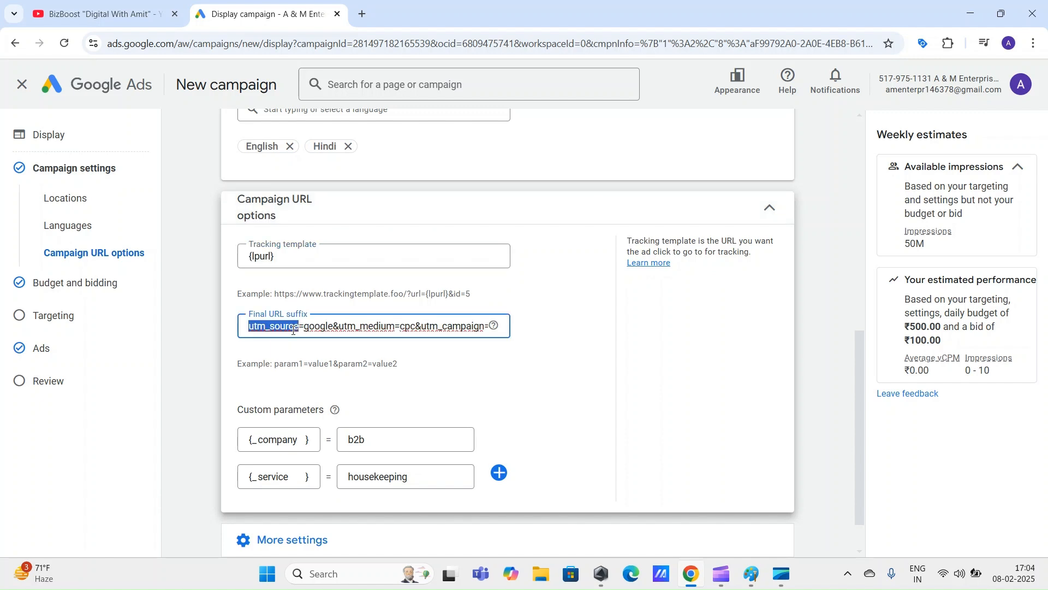
left_click(293, 325)
left_click_drag(268, 440, 299, 440)
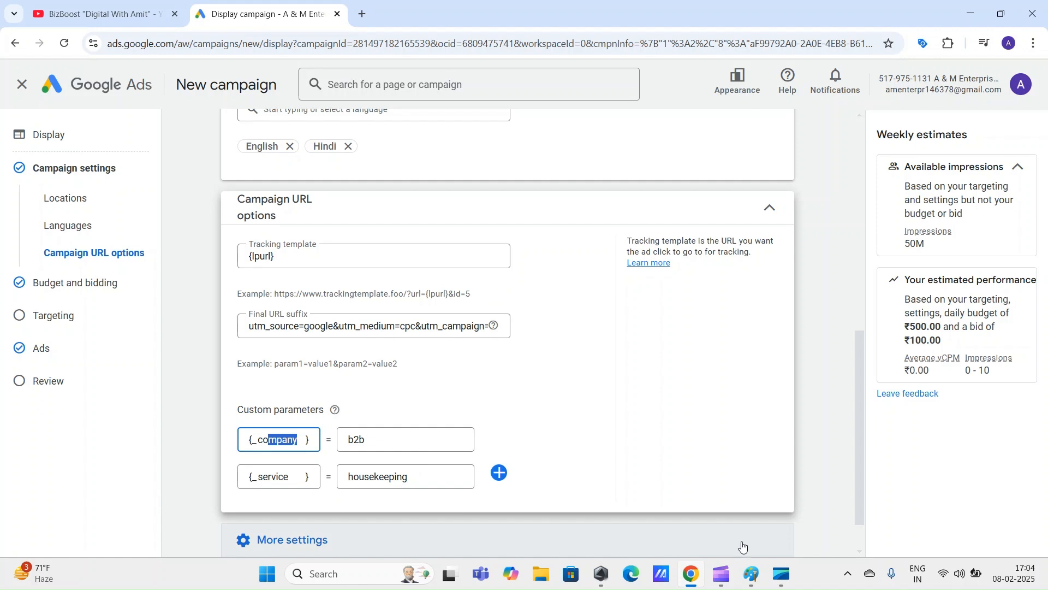
Step: Return to the Paint sketch, draw an arrow pointing at the AD1 circle and underline ADs1 and ADs2 beneath it
left_click(756, 583)
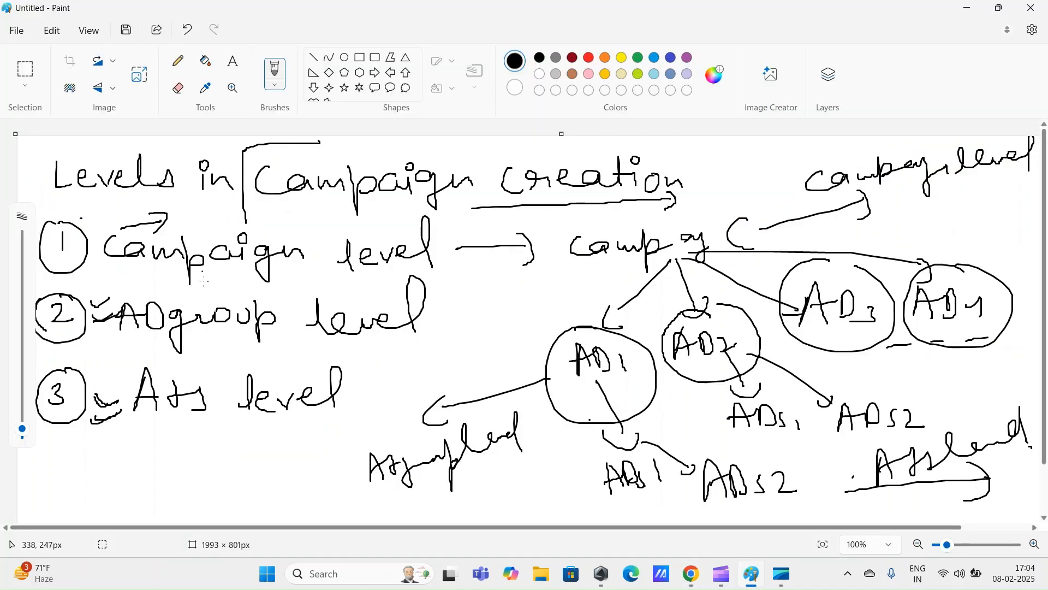
left_click_drag(512, 363, 545, 359)
left_click_drag(525, 350, 544, 359)
left_click_drag(619, 503, 650, 500)
left_click_drag(690, 501, 778, 512)
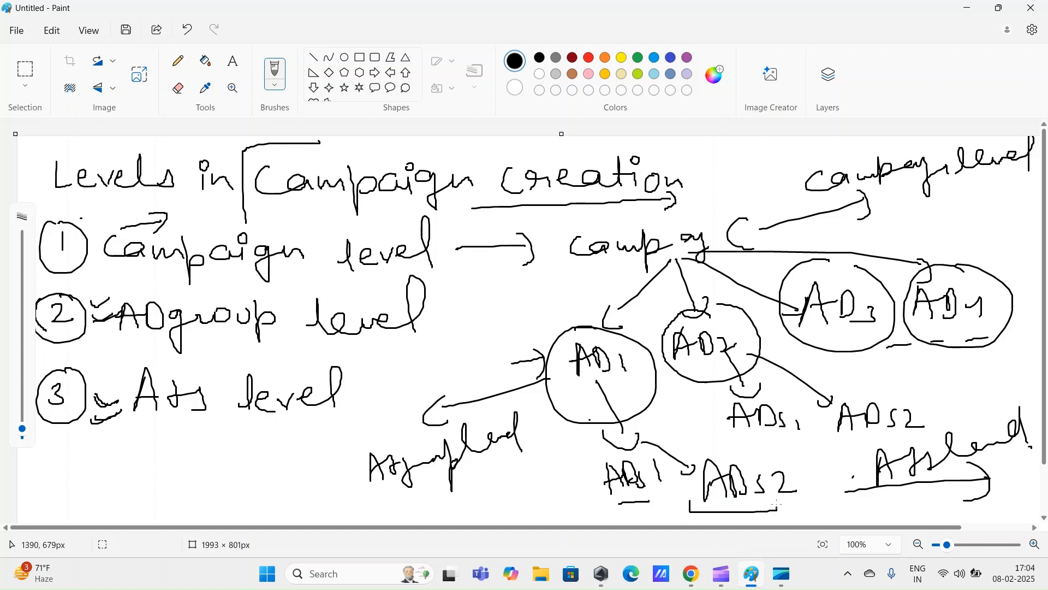
Step: Switch to Google Ads and collapse and re-expand the Campaign URL options to review the tracking fields and custom parameters
left_click(692, 574)
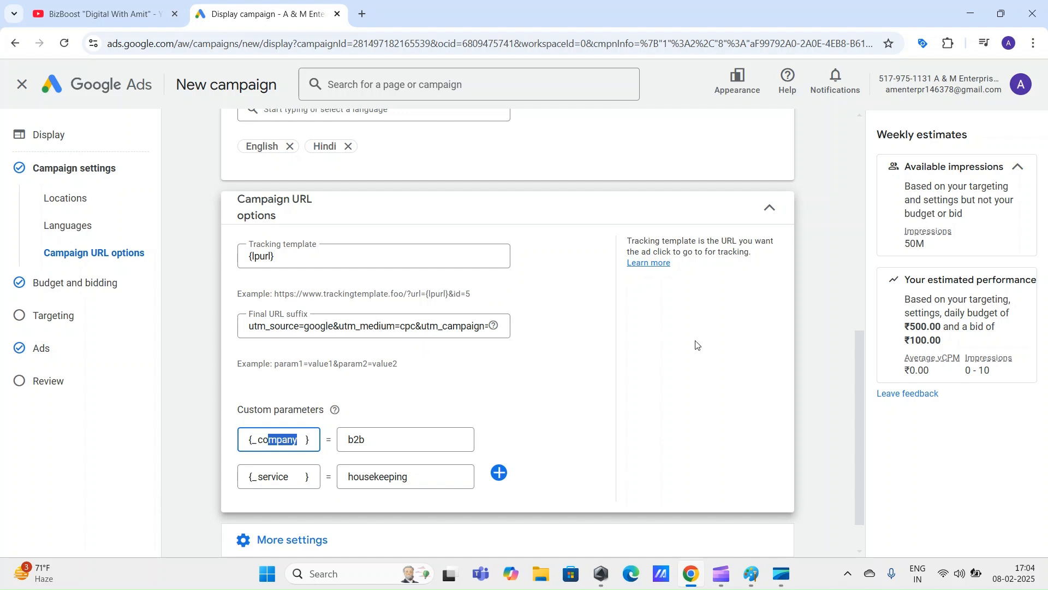
left_click(766, 355)
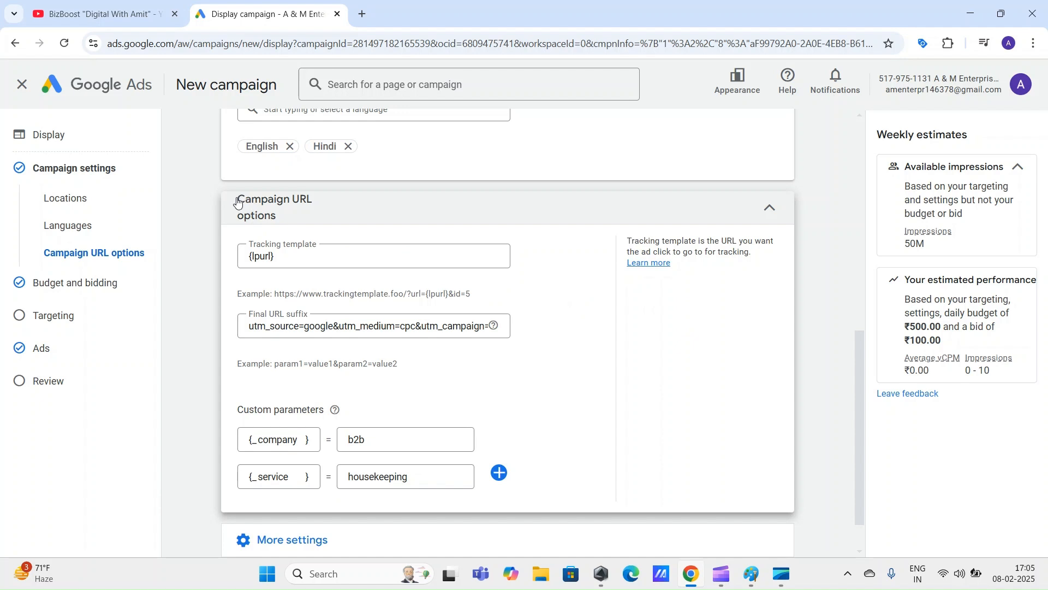
left_click_drag(238, 202, 282, 211)
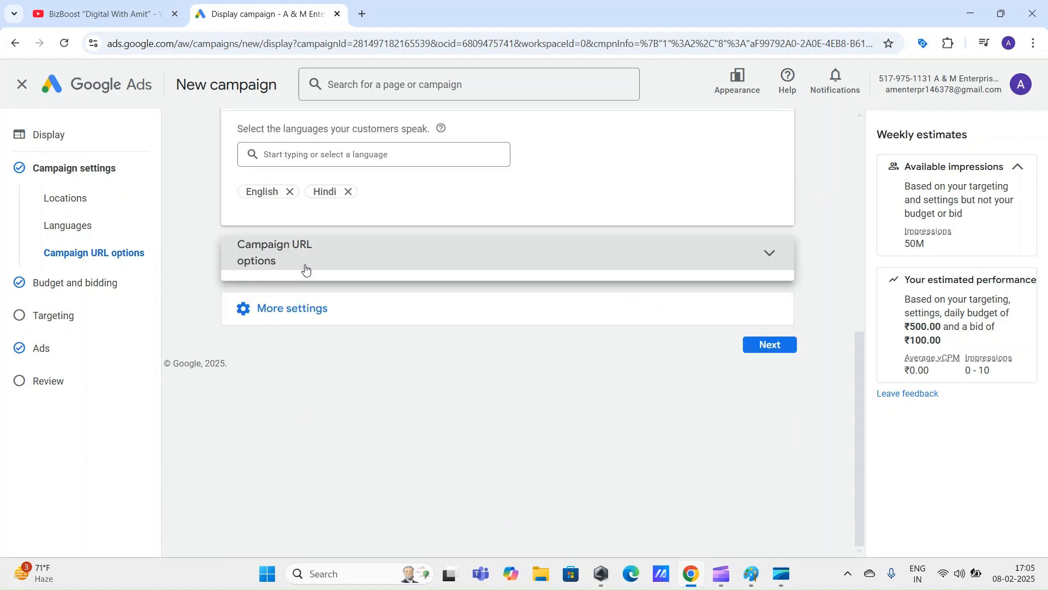
left_click(306, 267)
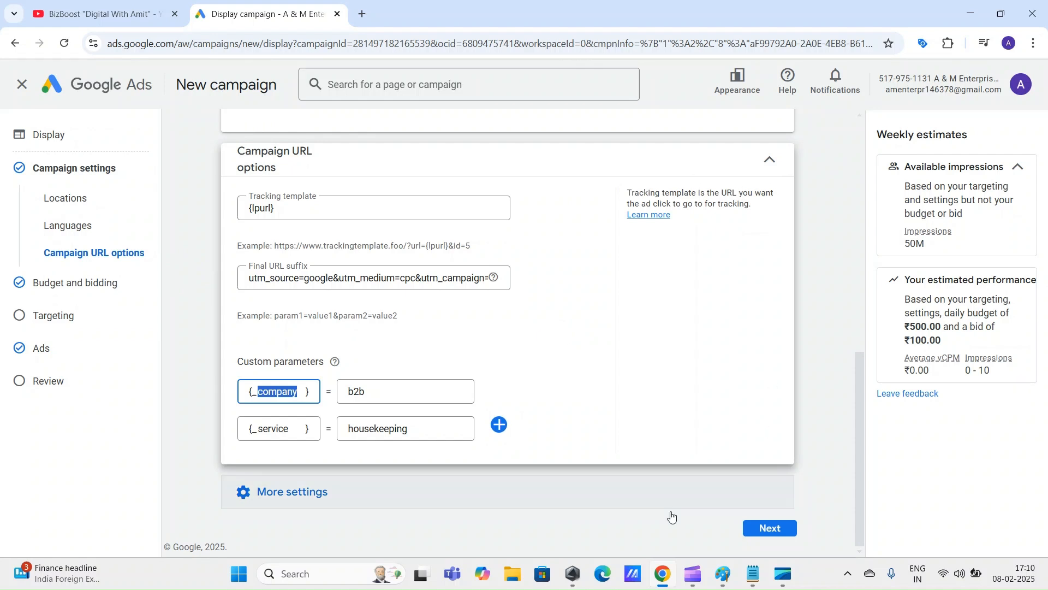
left_click(732, 321)
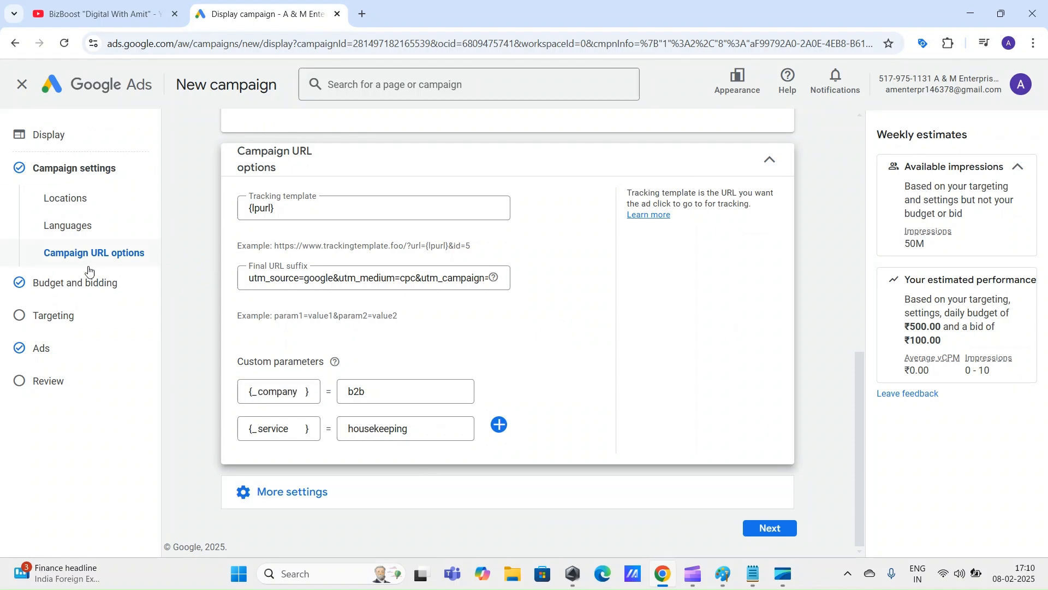
Step: Go to the campaign's ads, open the existing housekeeping ad for editing and expand its Ad URL options
left_click(46, 354)
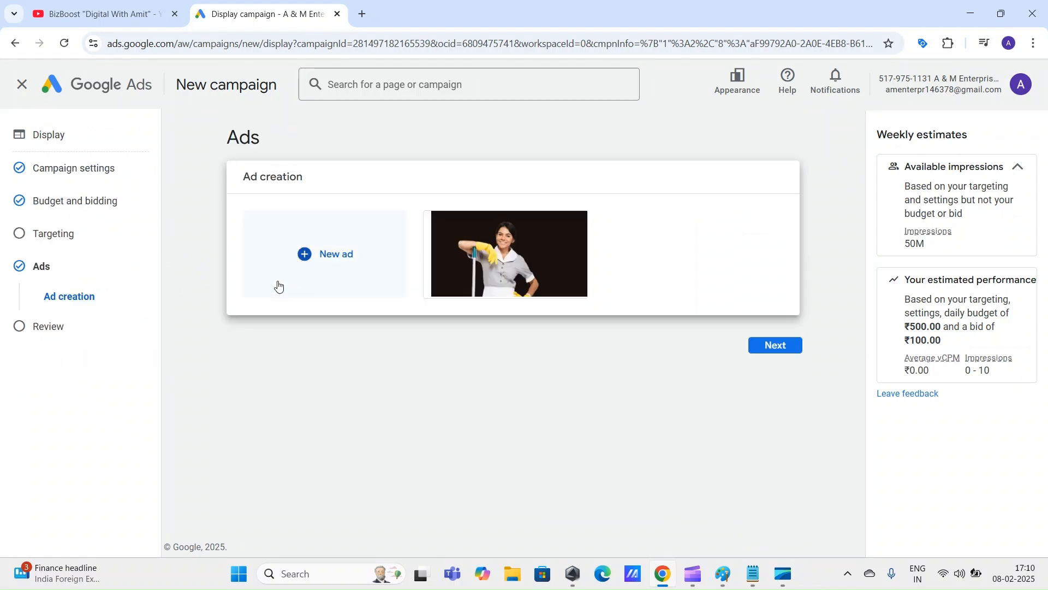
left_click(583, 290)
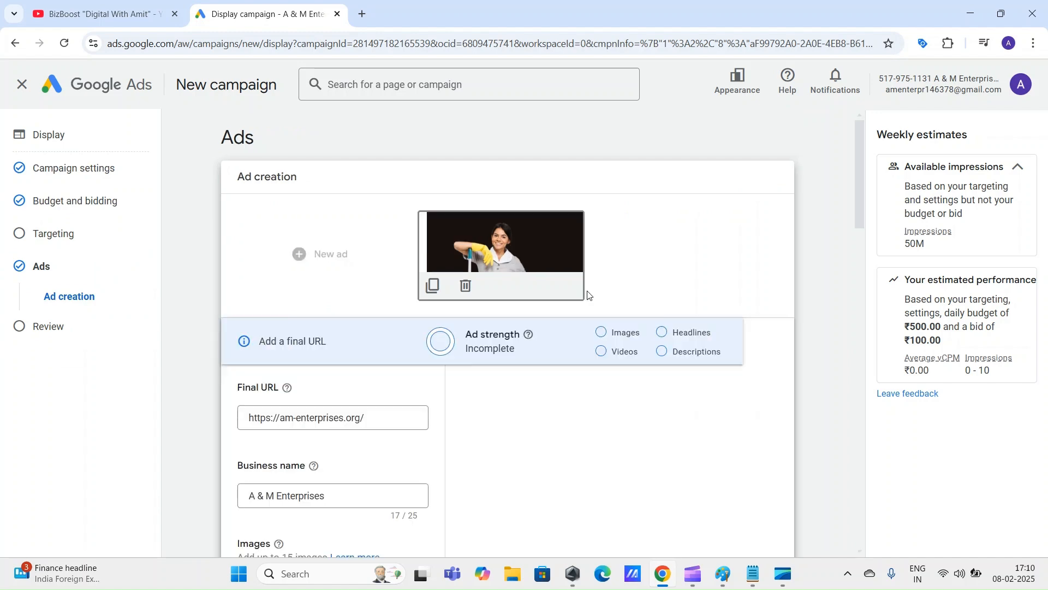
scroll(585, 295, "down", 15)
scroll(582, 295, "down", 10)
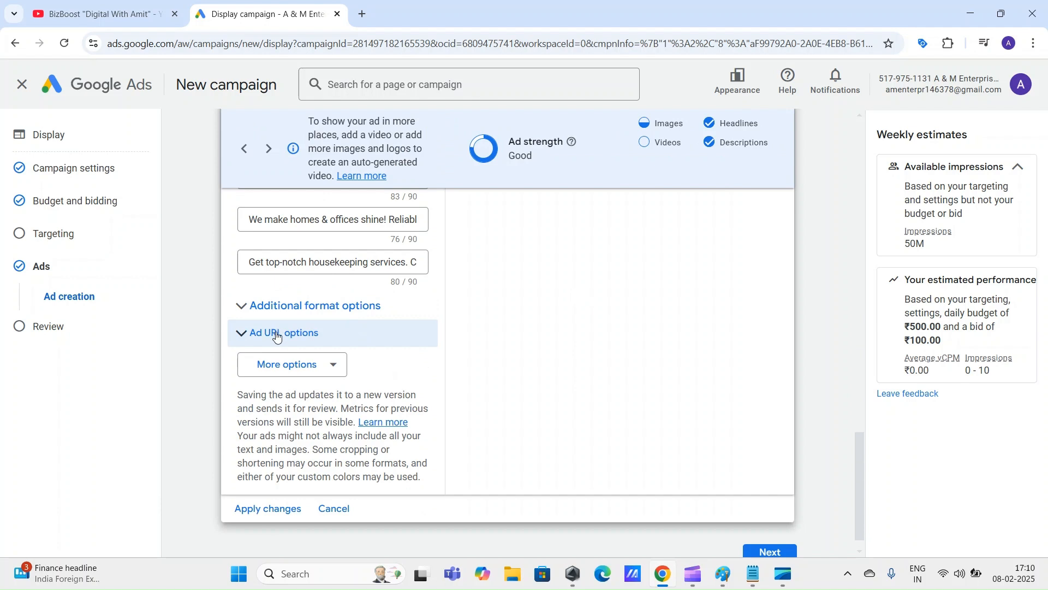
left_click(274, 334)
scroll(465, 309, "down", 1)
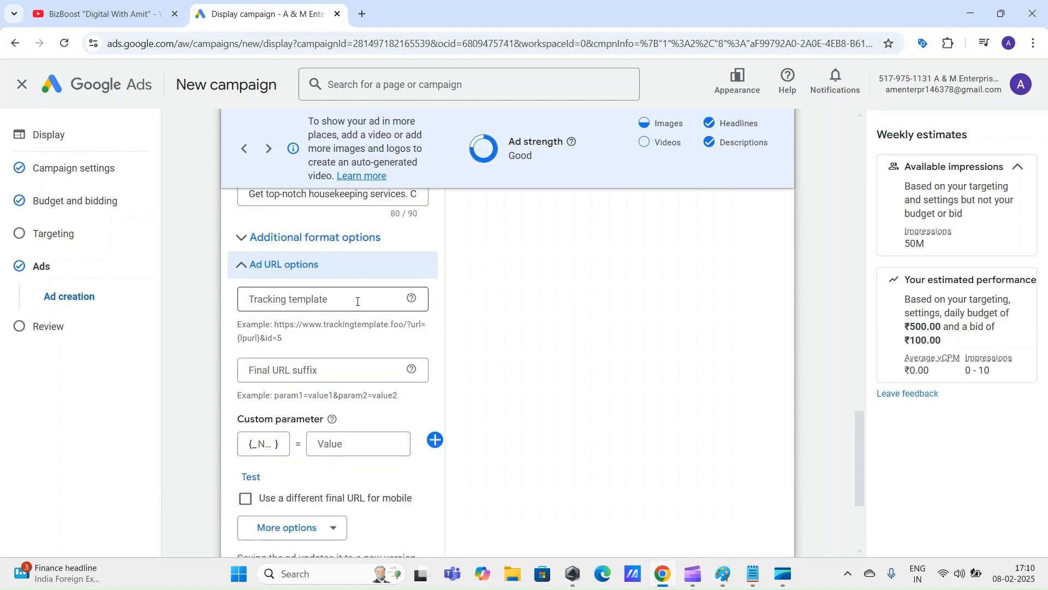
Step: Fill in the ad's tracking template {lpurl} and UTM final URL suffix, and highlight the company and service parameters in Notepad
left_click(341, 300)
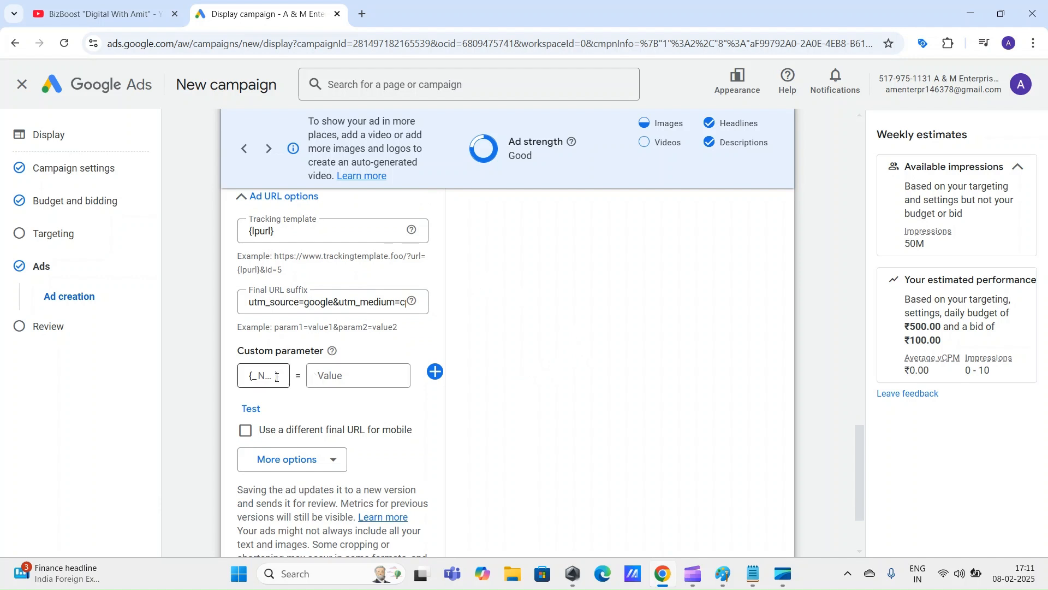
left_click(266, 377)
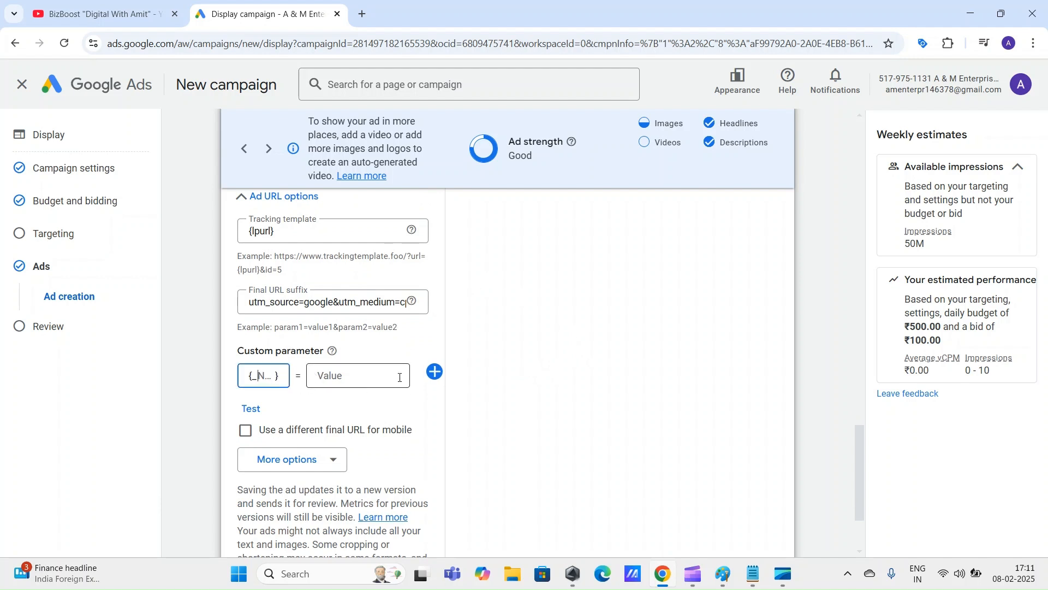
left_click(759, 581)
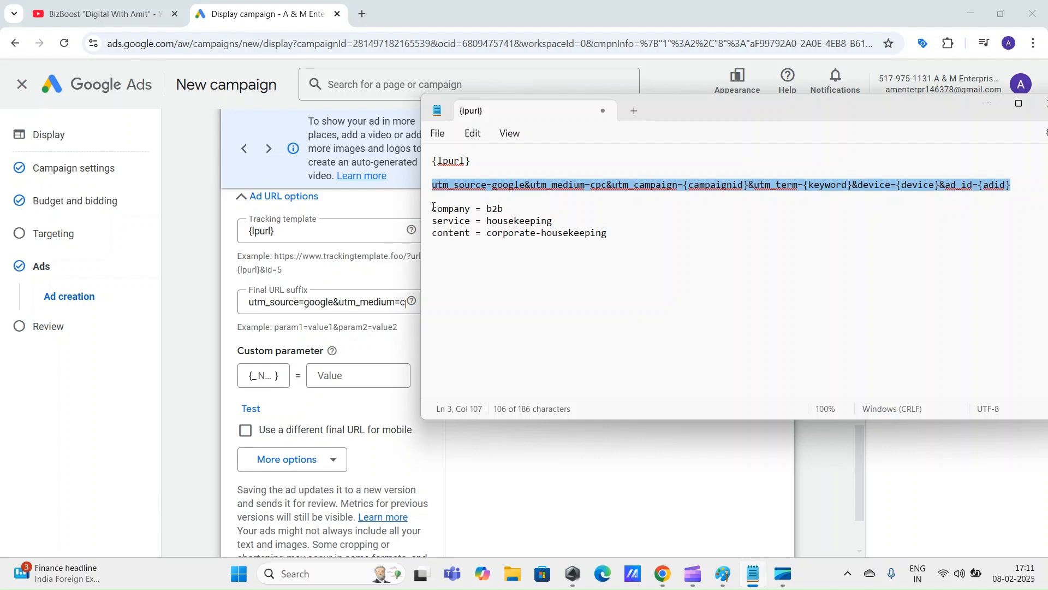
left_click_drag(434, 209, 577, 224)
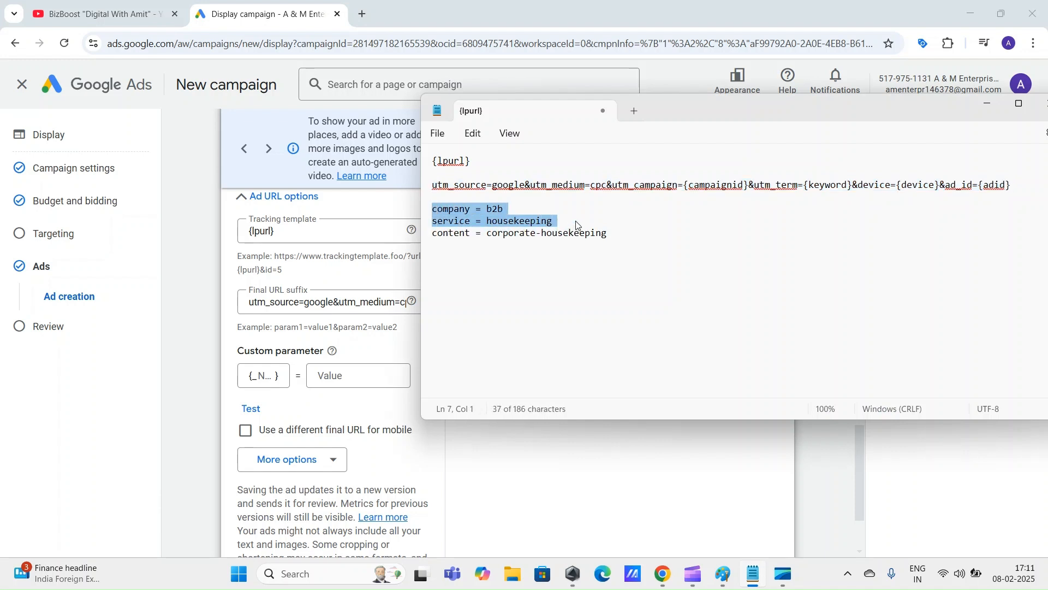
left_click(540, 481)
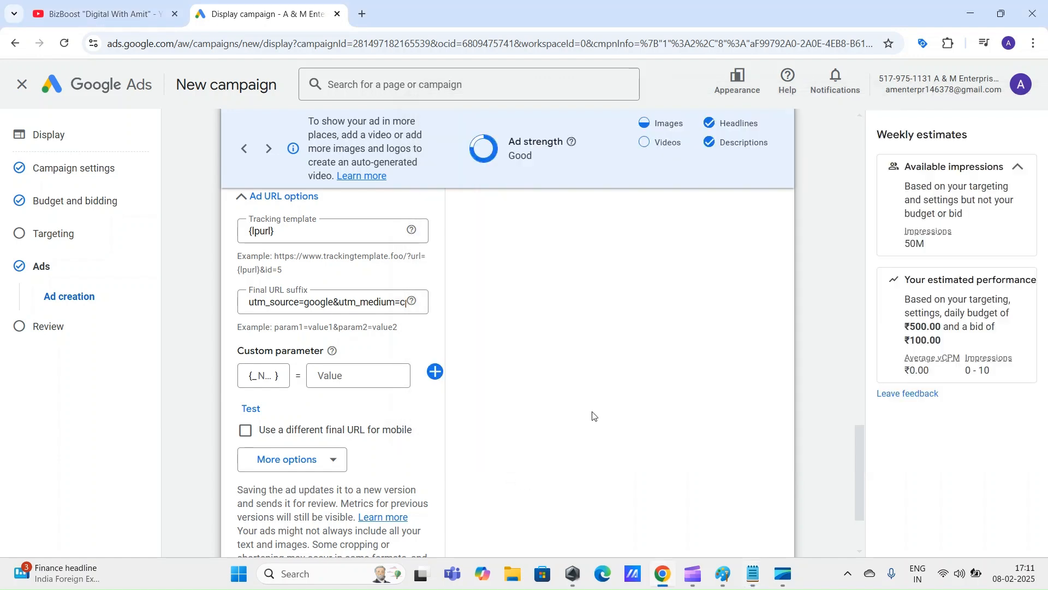
Step: Add the ad's custom parameters company = b2b, service = housekeeping and content = corporate-housekeeping
scroll(339, 318, "up", 10)
scroll(339, 319, "up", 5)
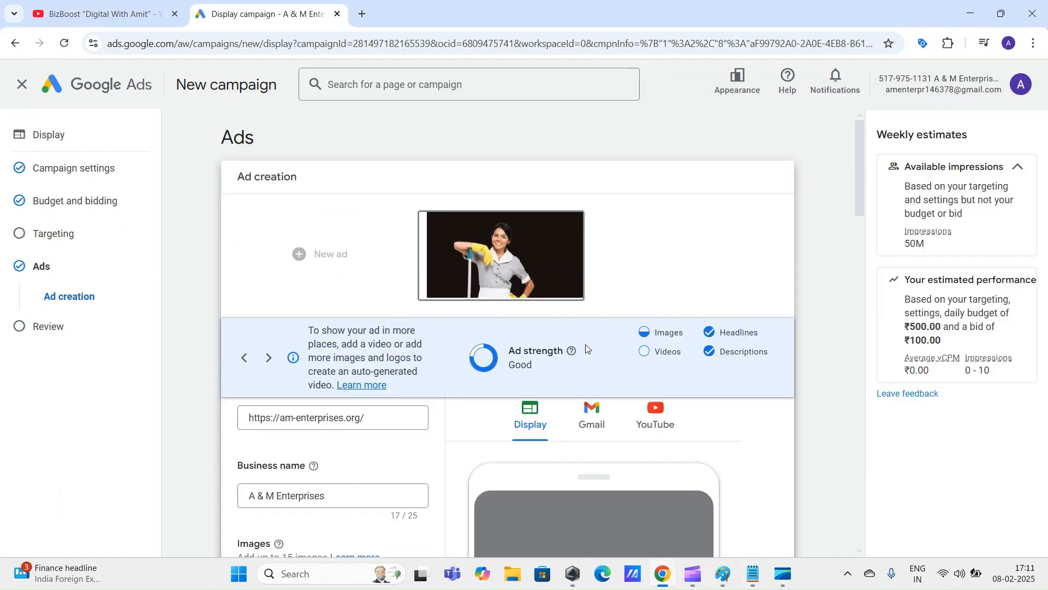
scroll(600, 267, "down", 15)
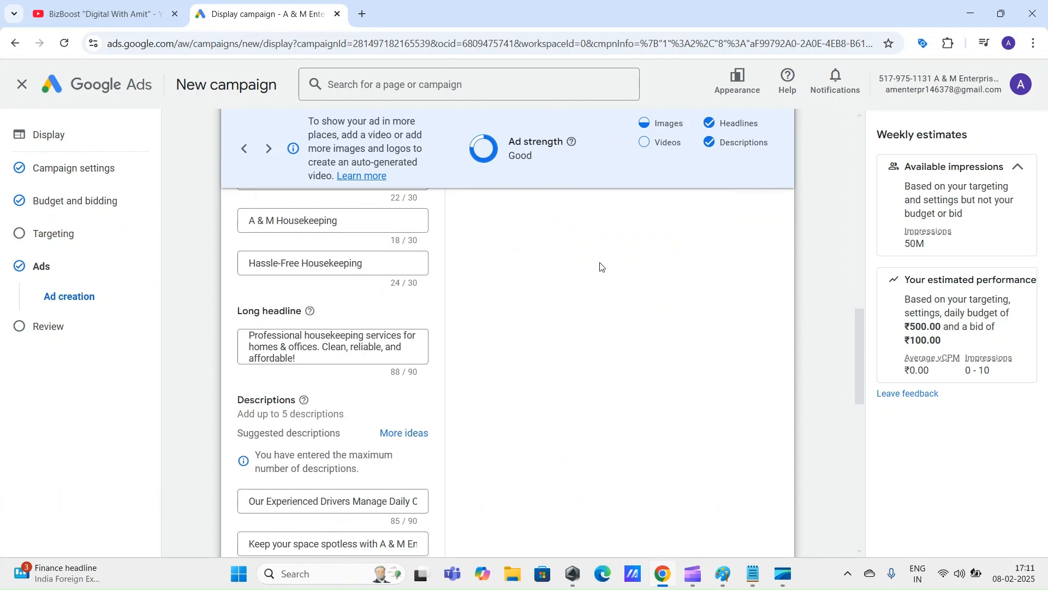
scroll(601, 266, "down", 3)
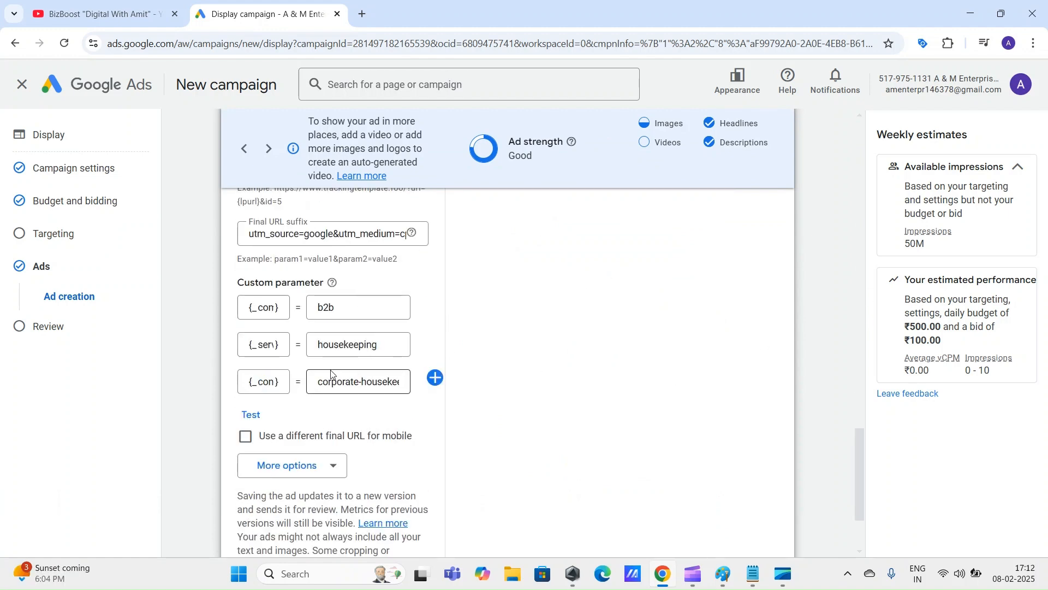
Step: Check the third custom parameter against the content name and corporate-housekeeping value in the Notepad notes
left_click(317, 386)
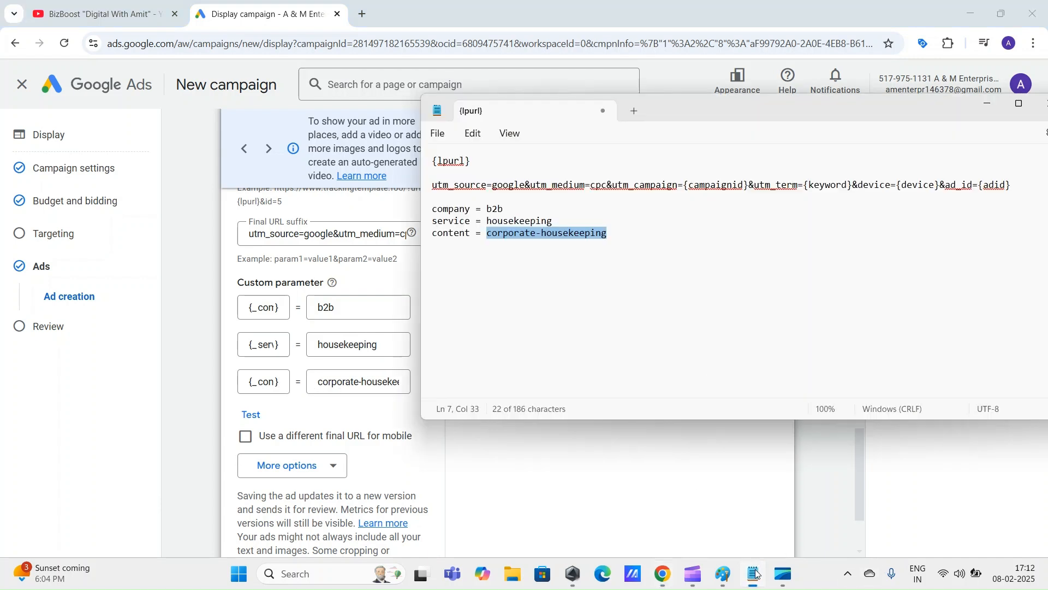
left_click(754, 575)
double_click(451, 233)
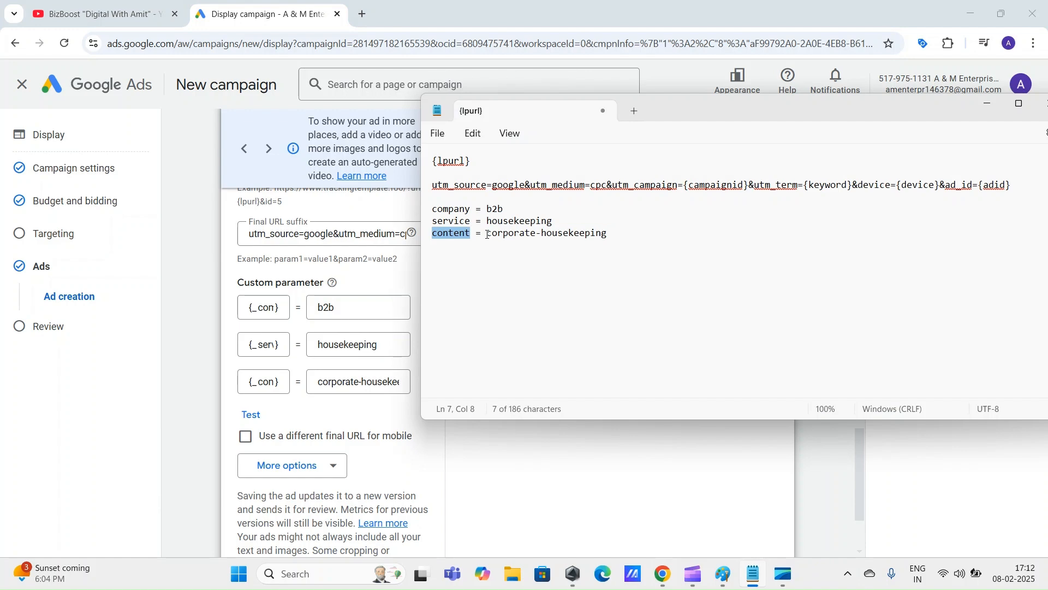
left_click_drag(488, 233, 612, 238)
left_click(671, 475)
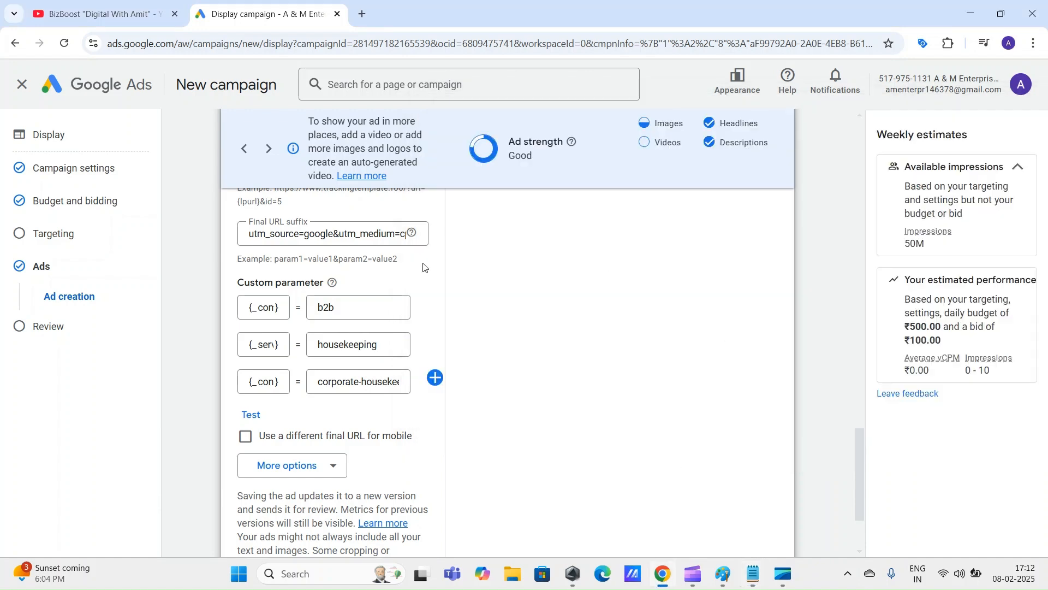
Step: Review the ad's Additional format options heading, tracking template, final URL suffix and custom parameters
scroll(366, 370, "up", 2)
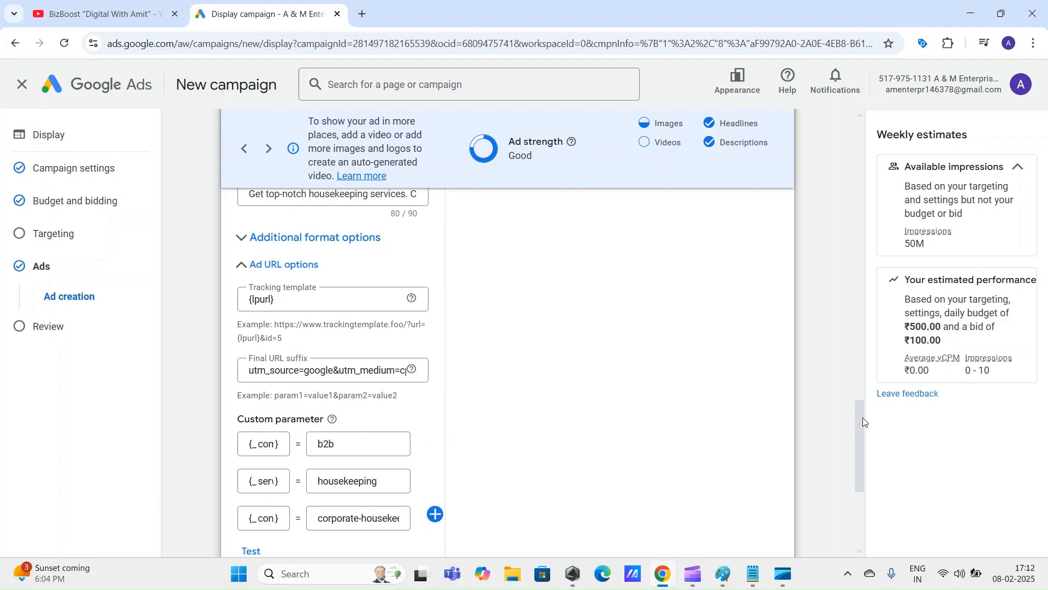
mouse_move(863, 418)
left_mouse_down()
mouse_move(859, 431)
mouse_move(864, 406)
mouse_move(864, 415)
left_mouse_up()
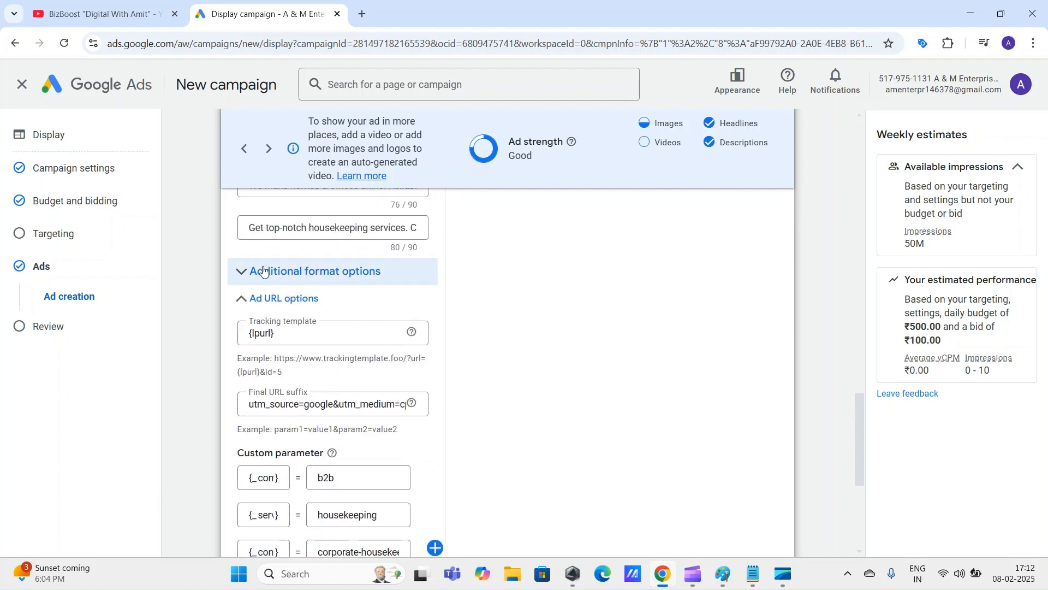
scroll(410, 269, "down", 3)
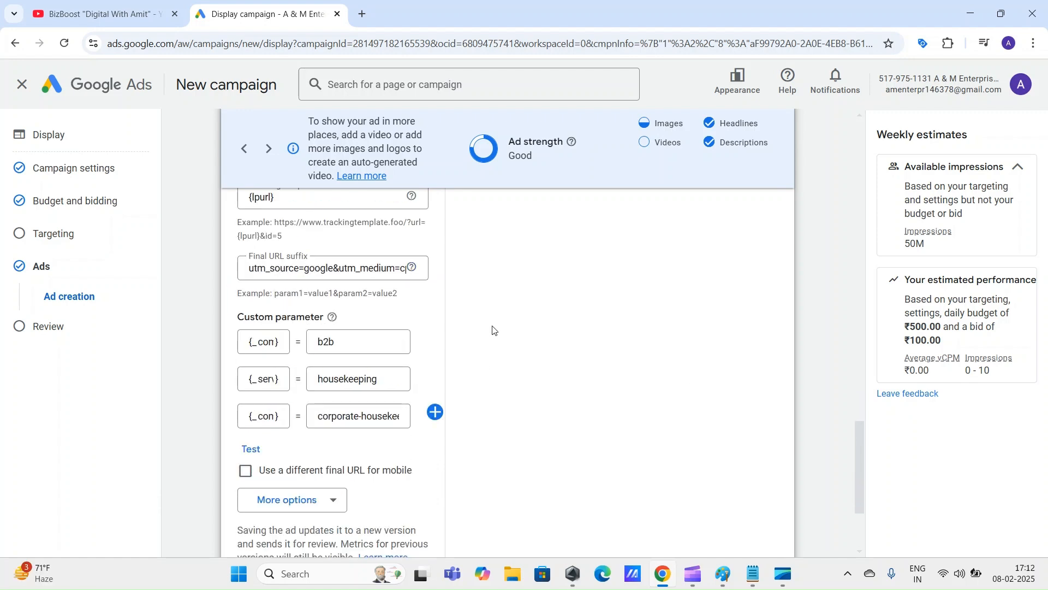
scroll(628, 407, "up", 3)
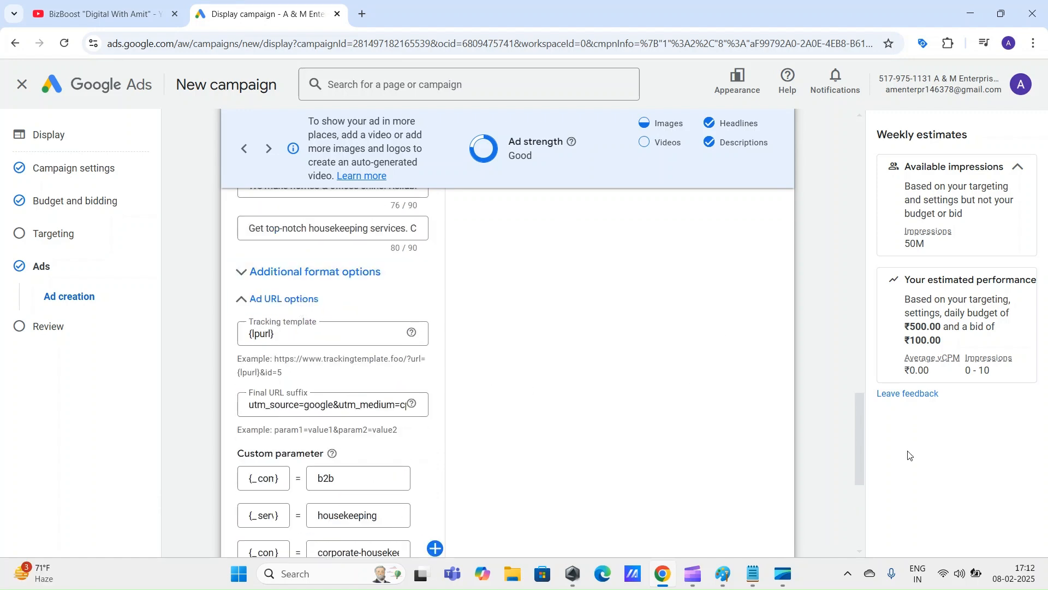
scroll(855, 424, "down", 4)
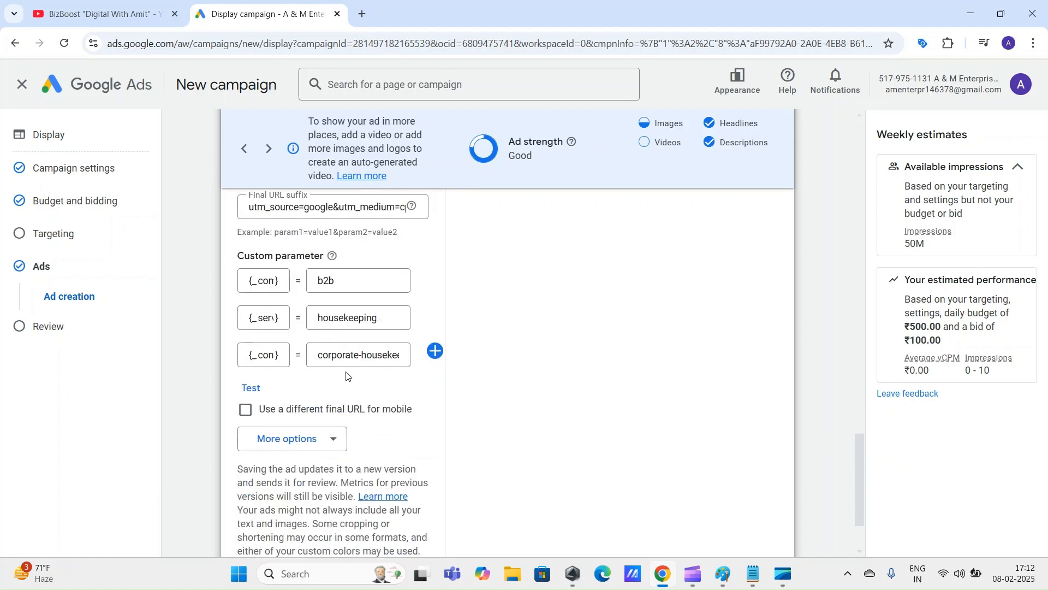
scroll(867, 433, "up", 3)
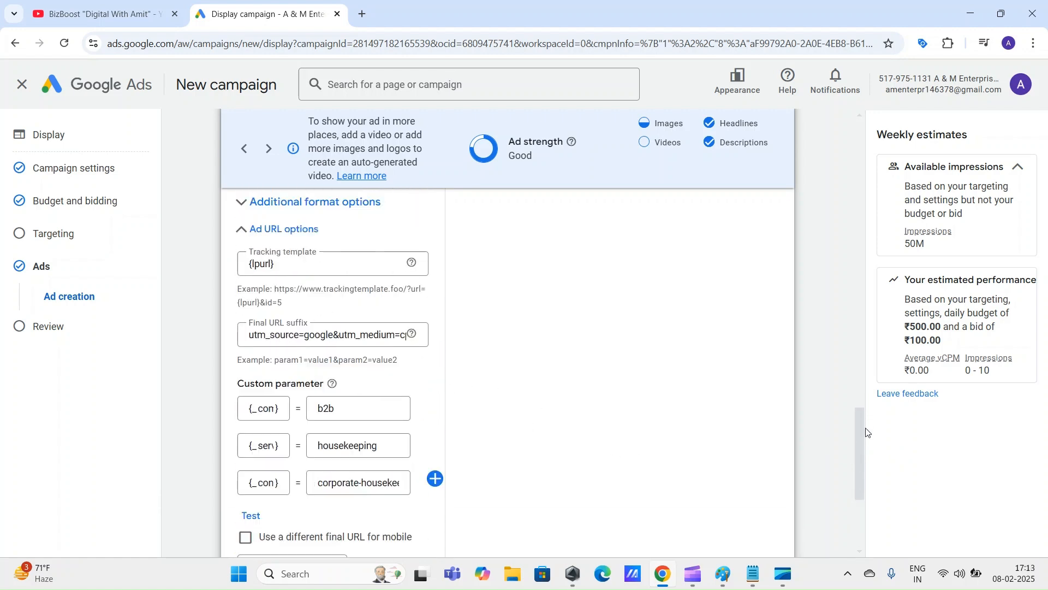
scroll(867, 432, "up", 3)
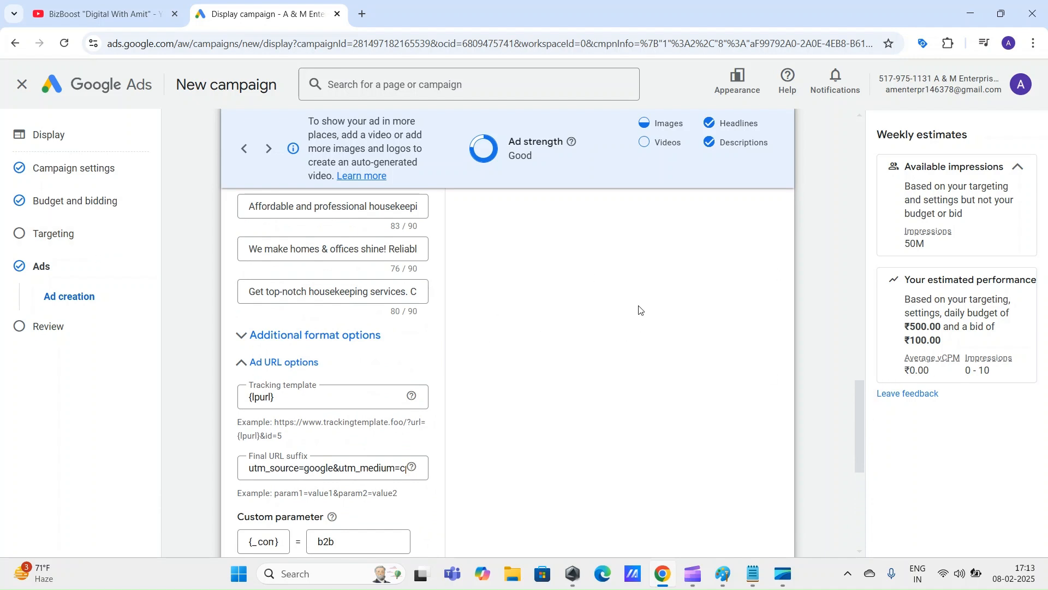
scroll(440, 335, "down", 2)
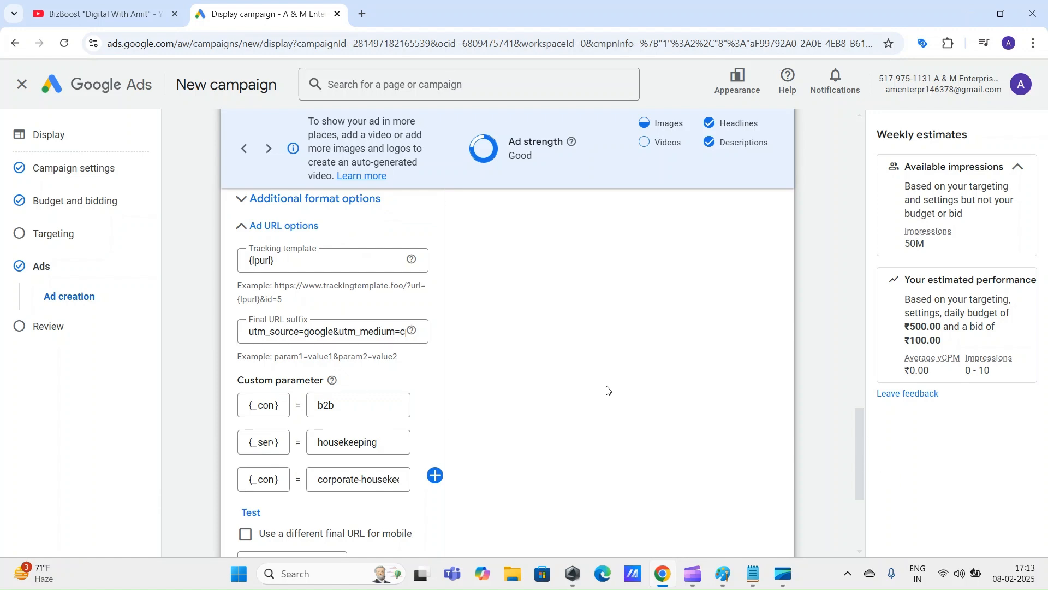
Step: Return to the Paint sketch, bracket the three level entries, add an arrow above "Campaign" and circle ADs1 beneath AD1
left_click(724, 573)
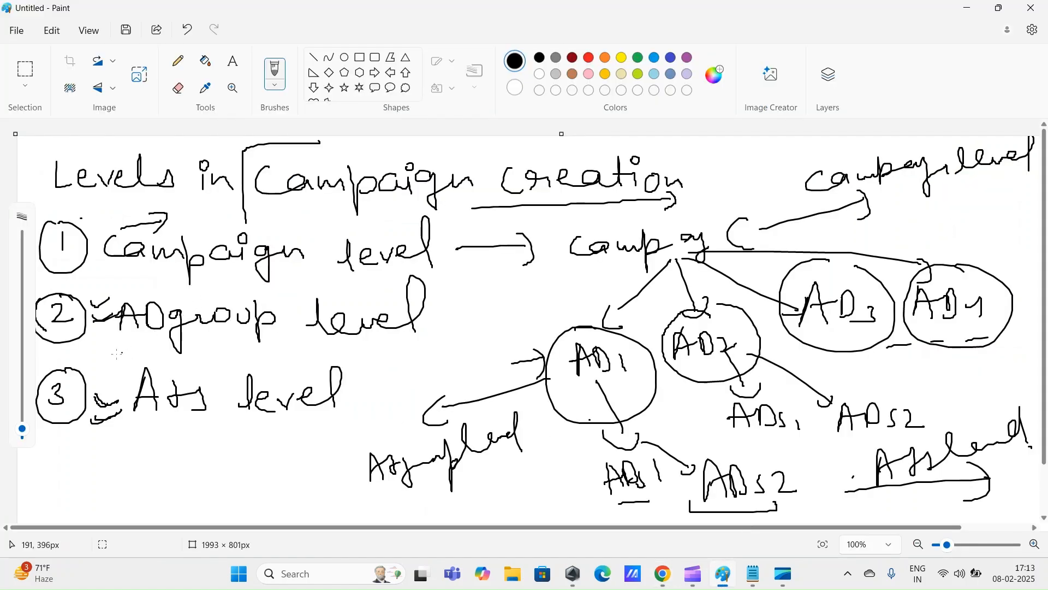
mouse_move(105, 330)
left_mouse_down()
mouse_move(106, 352)
mouse_move(385, 354)
mouse_move(387, 341)
left_mouse_up()
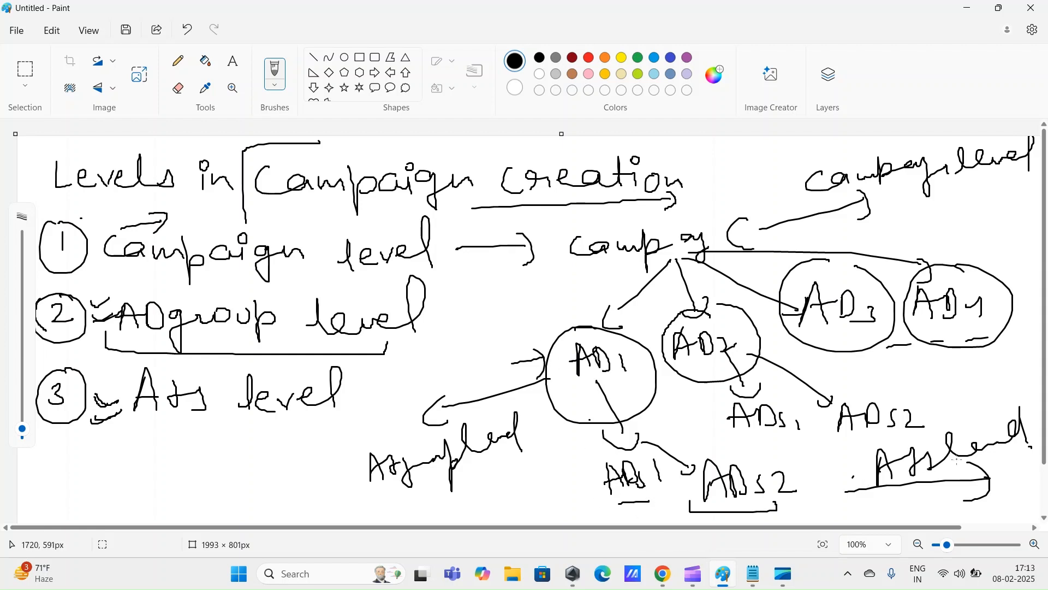
mouse_move(101, 252)
left_mouse_down()
mouse_move(140, 286)
mouse_move(459, 308)
mouse_move(461, 280)
left_mouse_up()
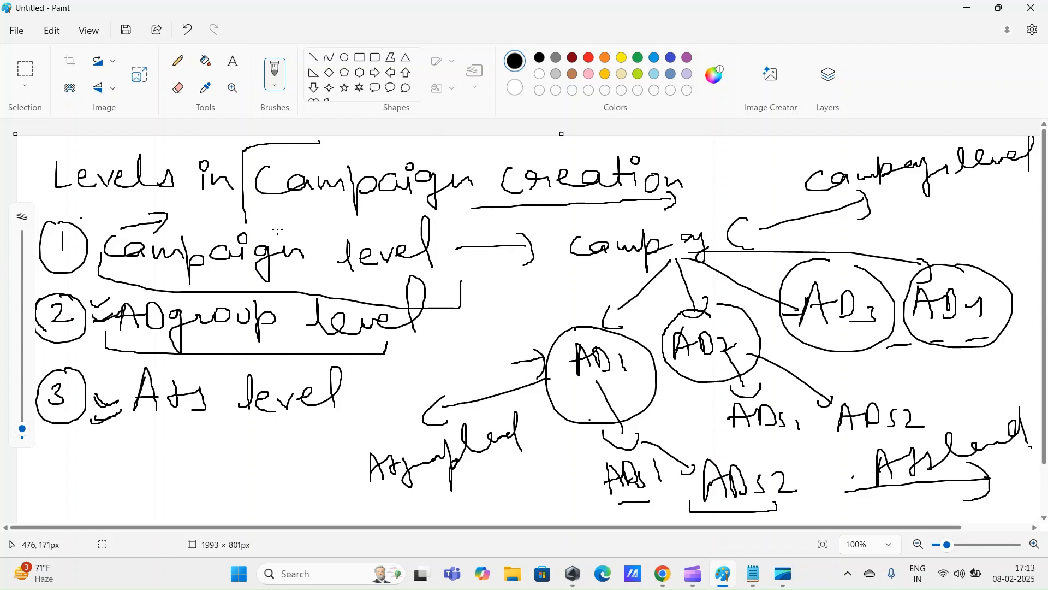
left_click_drag(277, 231, 314, 223)
left_click_drag(132, 435, 287, 439)
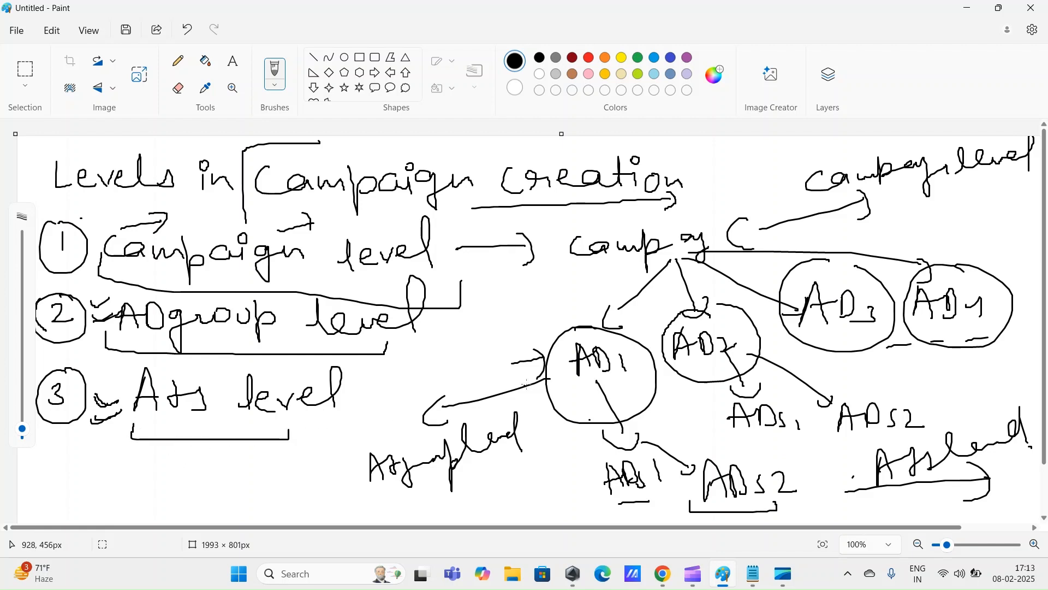
mouse_move(669, 464)
left_mouse_down()
mouse_move(566, 491)
mouse_move(596, 527)
mouse_move(676, 460)
mouse_move(670, 453)
left_mouse_up()
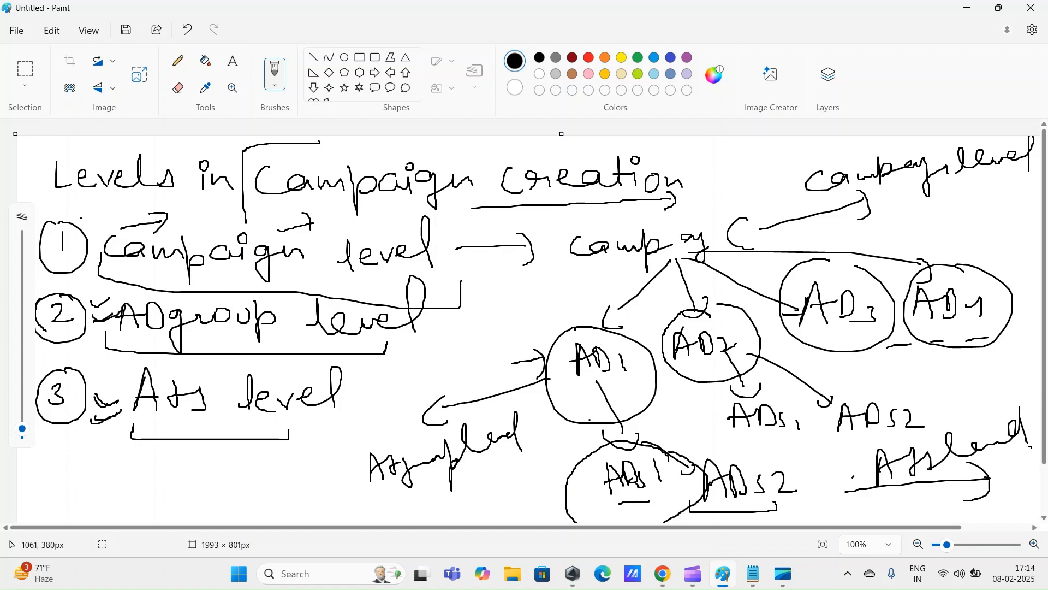
Step: Switch back to Google Ads and collapse the ad's Ad URL options
key("alt+Tab")
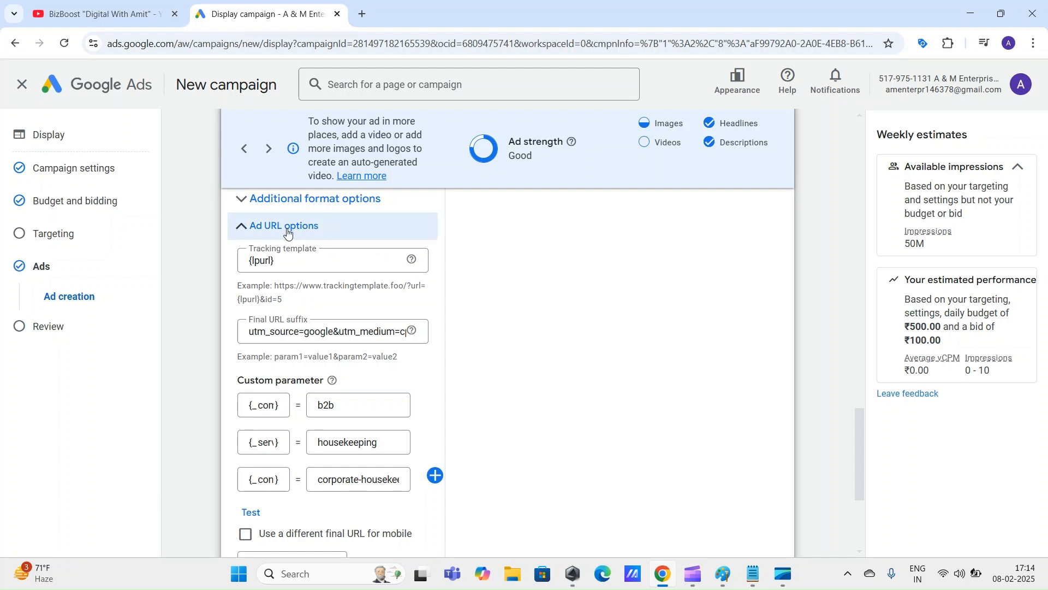
left_click(284, 232)
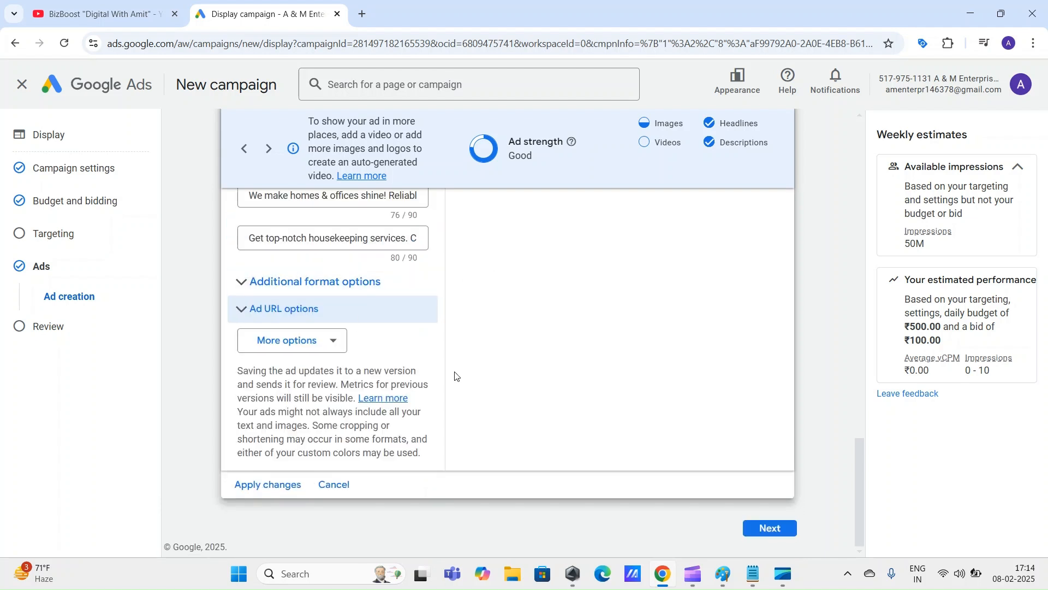
Step: Add call to action text to the ad, choosing Visit Site as the text and English as the language
left_click(319, 340)
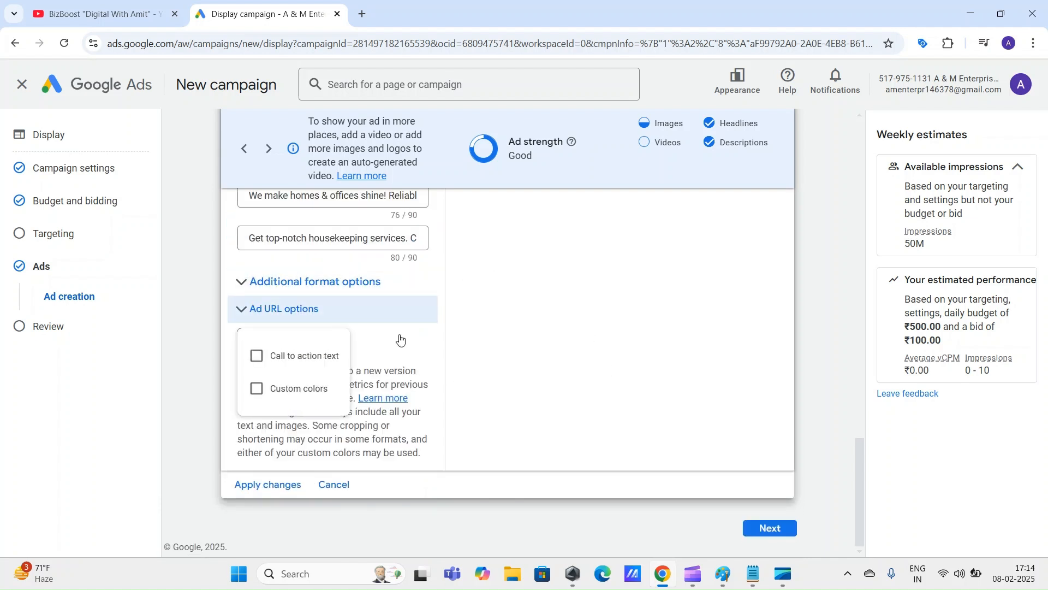
left_click(303, 362)
scroll(465, 295, "down", 2)
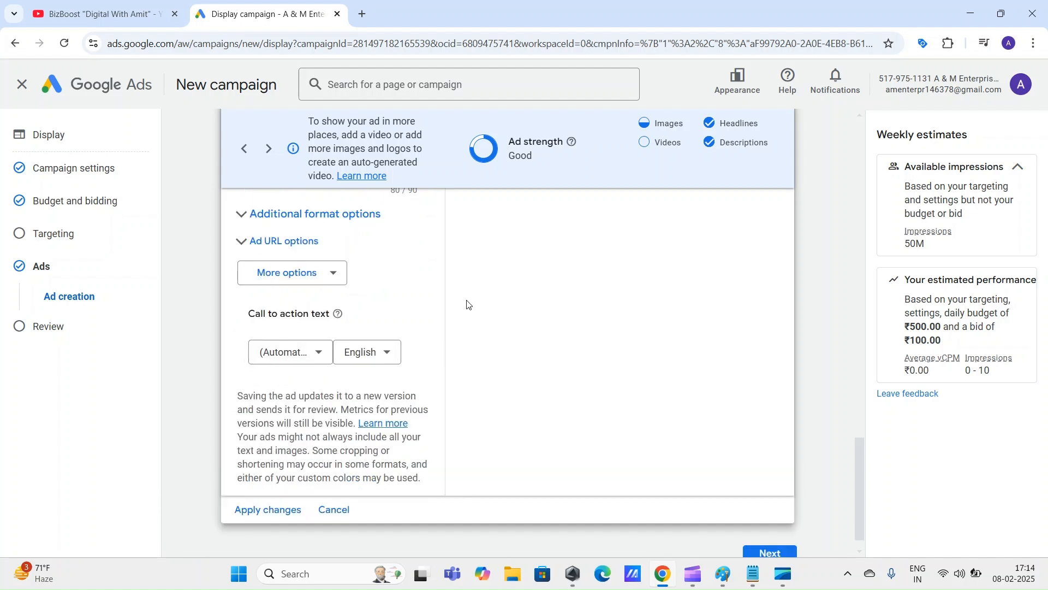
left_click(297, 357)
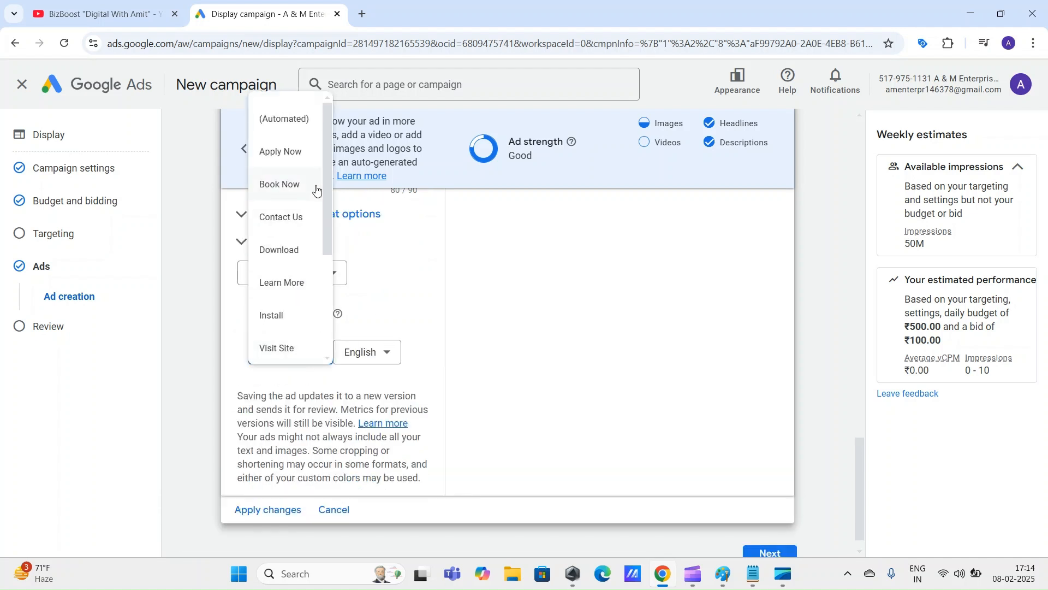
left_click_drag(324, 195, 312, 302)
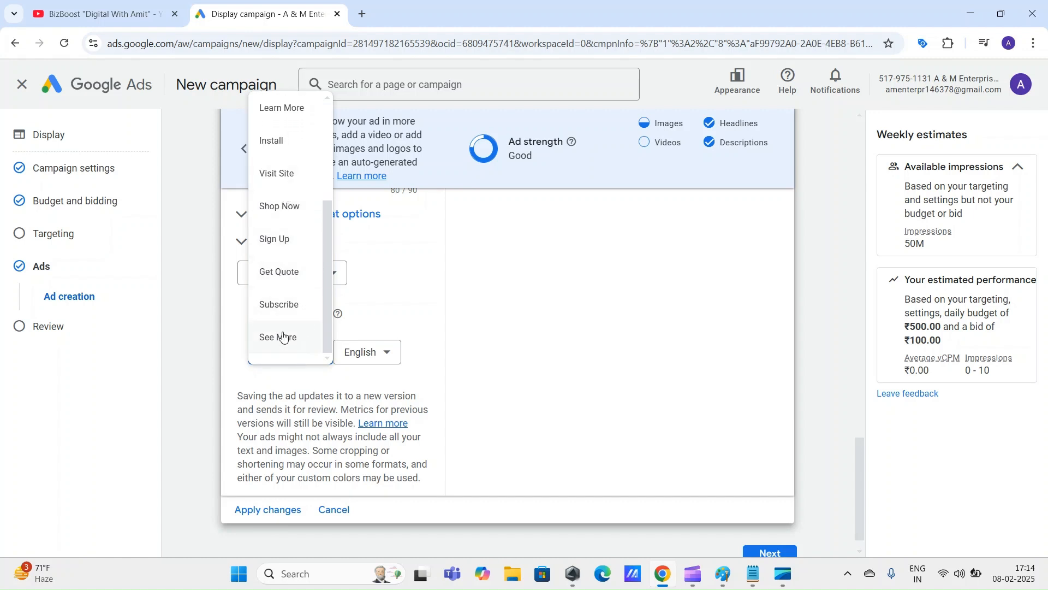
scroll(288, 336, "up", 2)
scroll(289, 336, "up", 2)
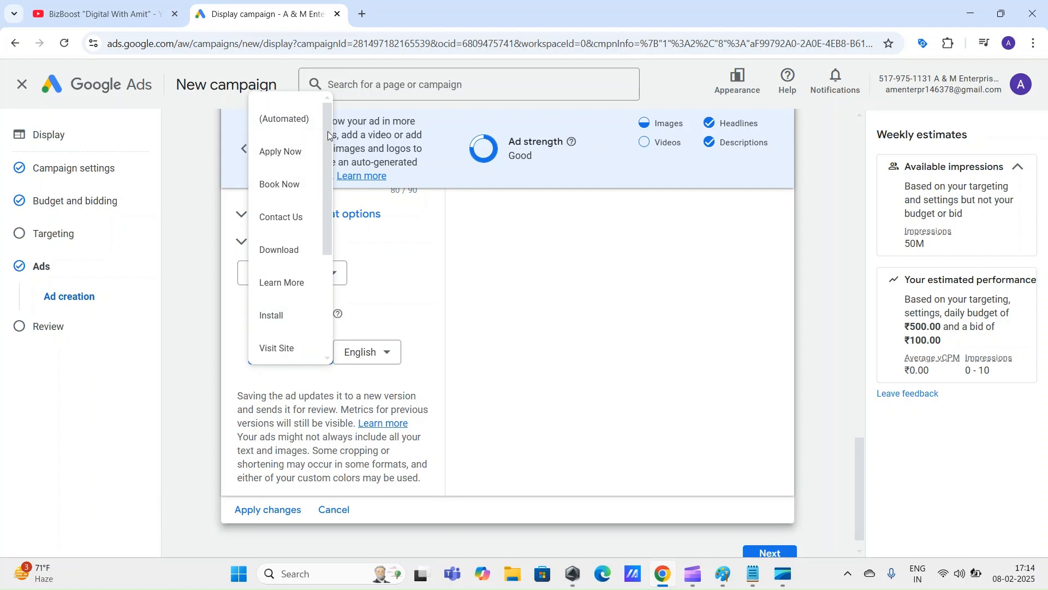
left_click_drag(328, 131, 325, 221)
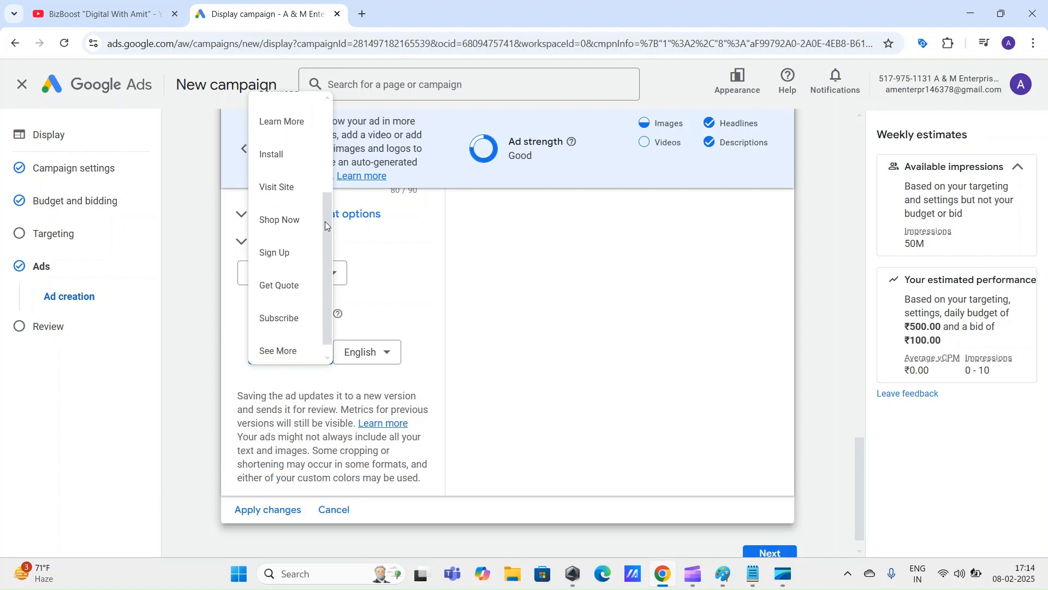
left_click(288, 176)
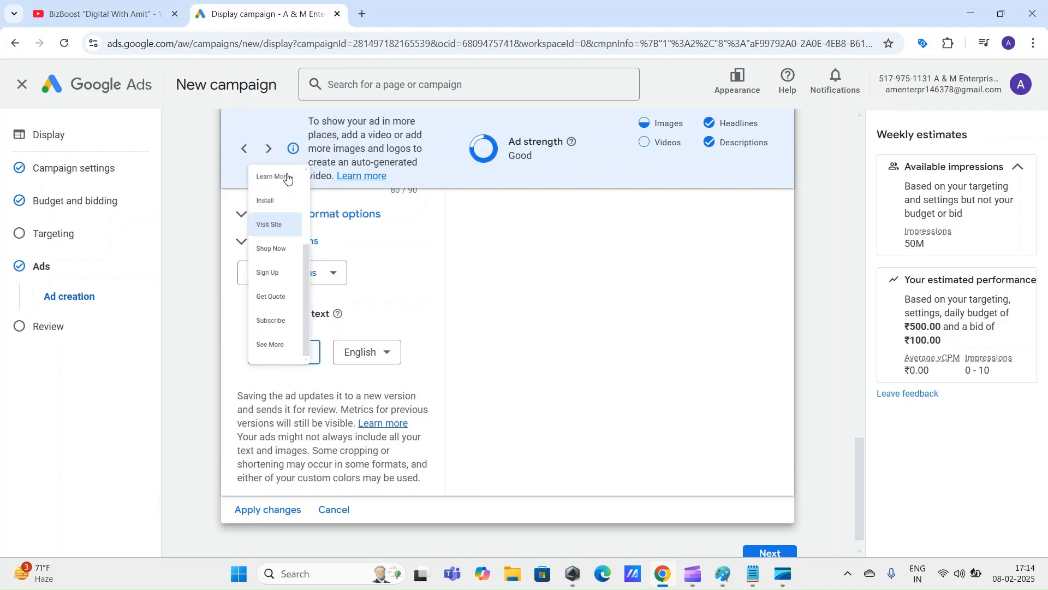
left_click(371, 358)
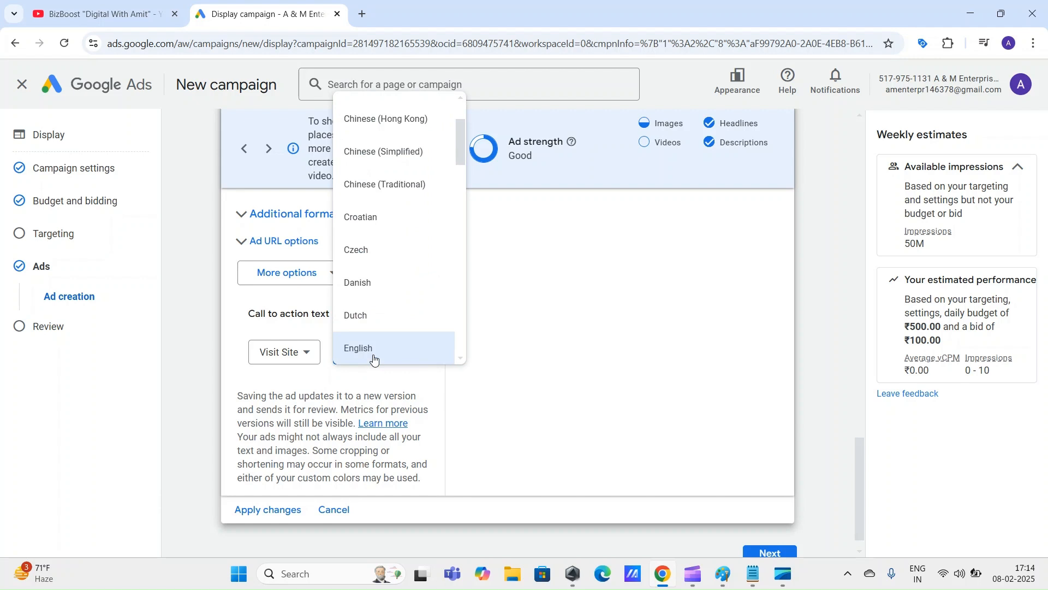
left_click(373, 355)
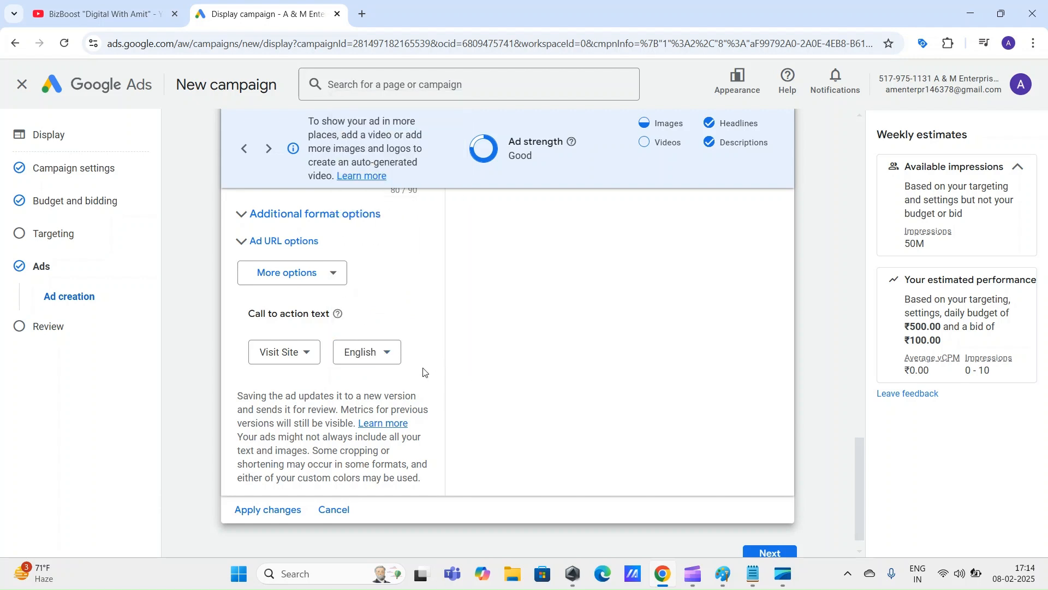
Step: Add custom colors to the ad, with main color #ff3333 and accent color #fff033
left_click(334, 274)
left_click(299, 327)
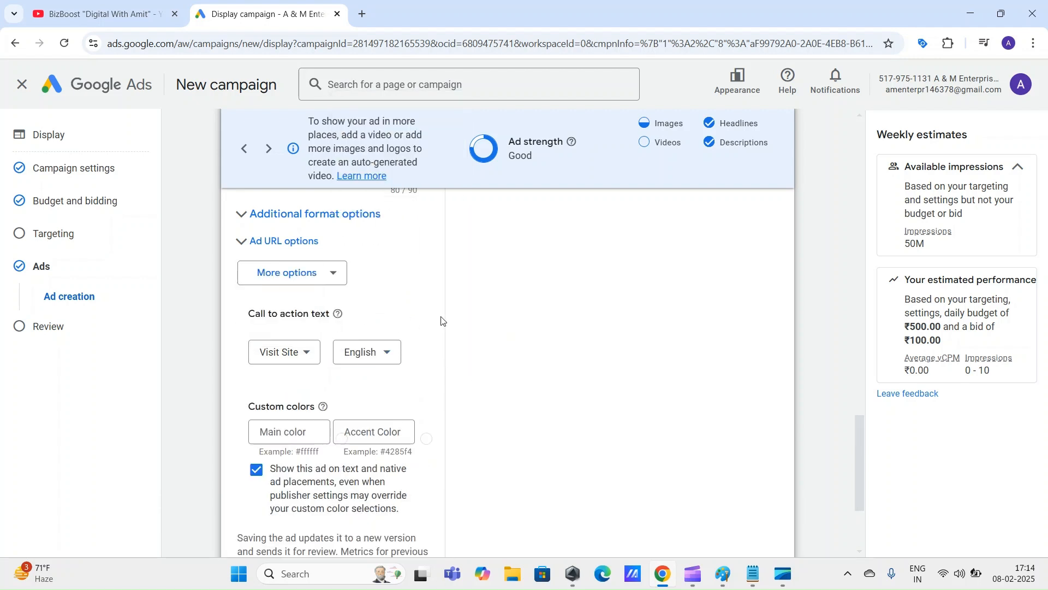
scroll(442, 321, "down", 1)
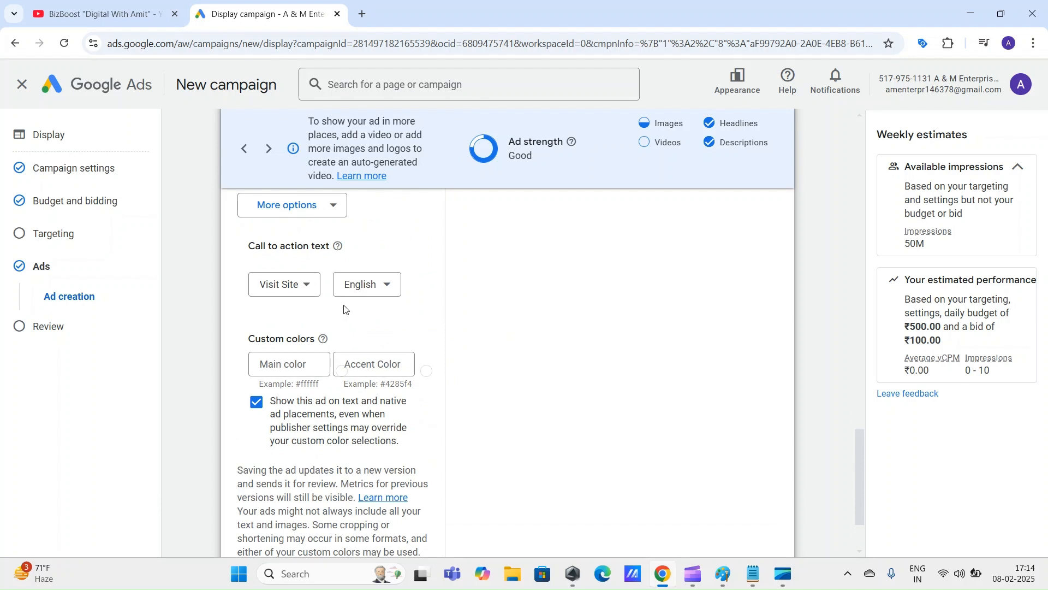
scroll(295, 333, "down", 1)
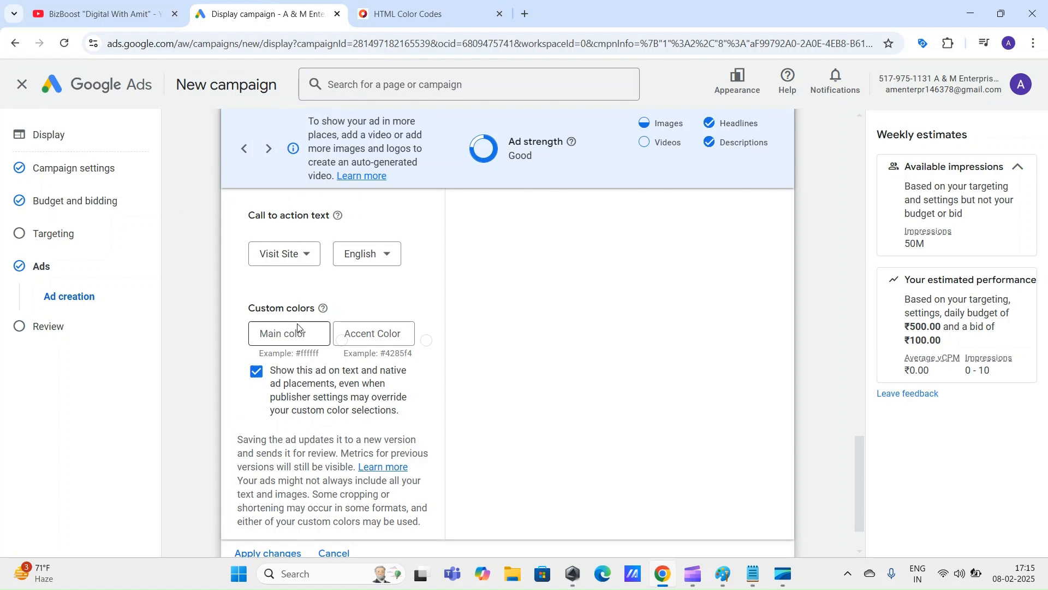
left_click(296, 333)
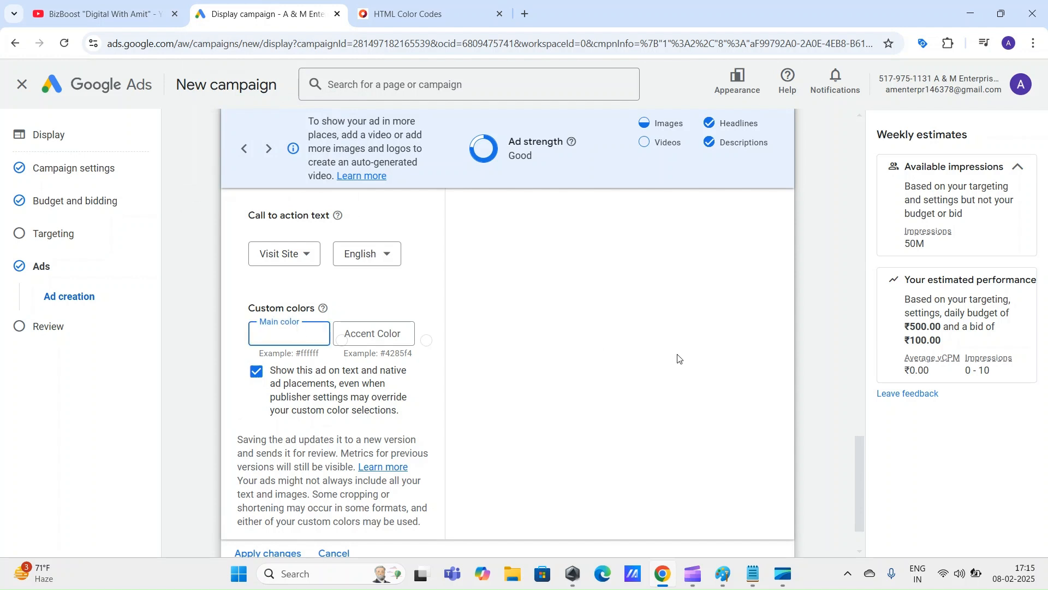
type("#ff3333")
triple_click(313, 333)
left_click(492, 346)
left_click(374, 330)
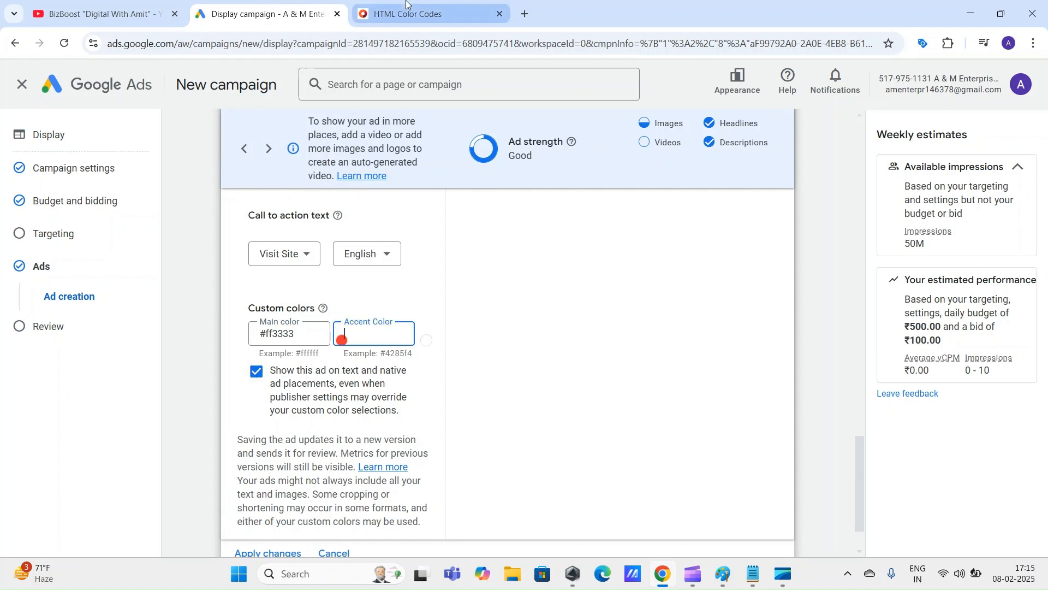
type("#fff033")
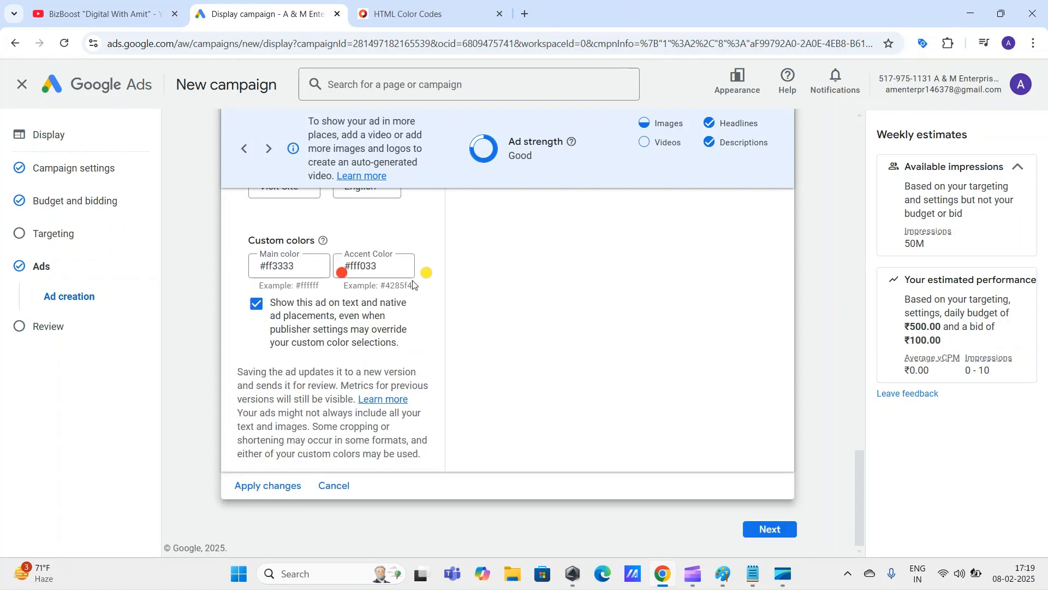
left_click(415, 284)
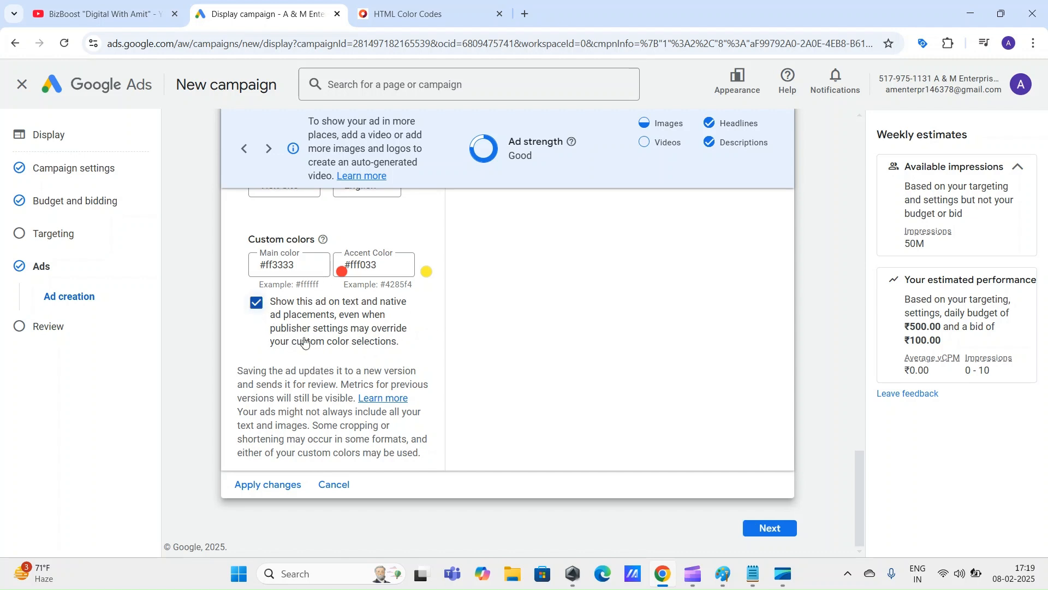
Step: Check the call to action and custom color settings, and apply the changes to the ad
scroll(518, 400, "up", 3)
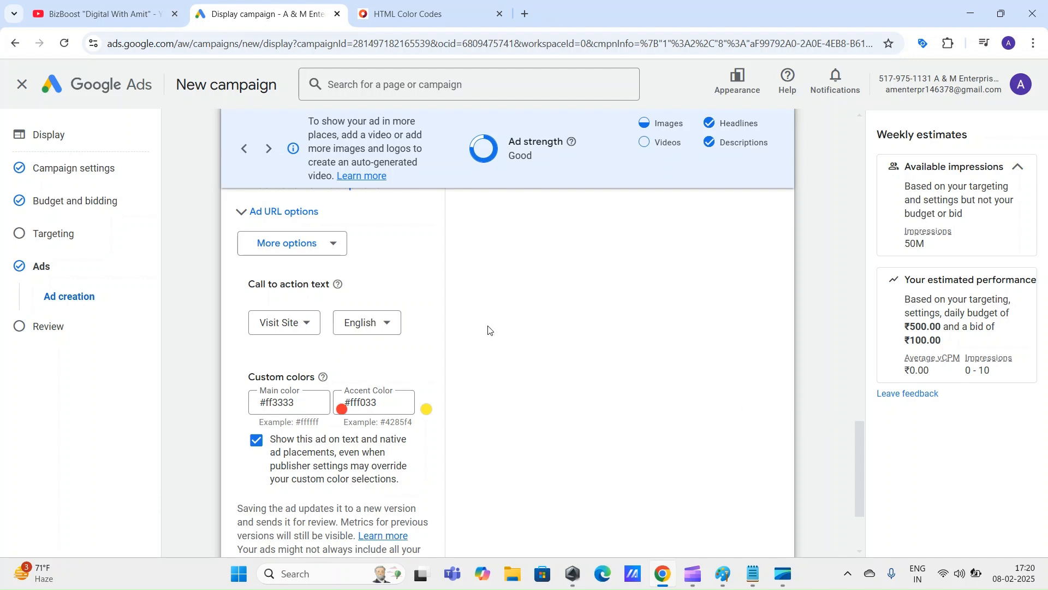
scroll(489, 330, "down", 1)
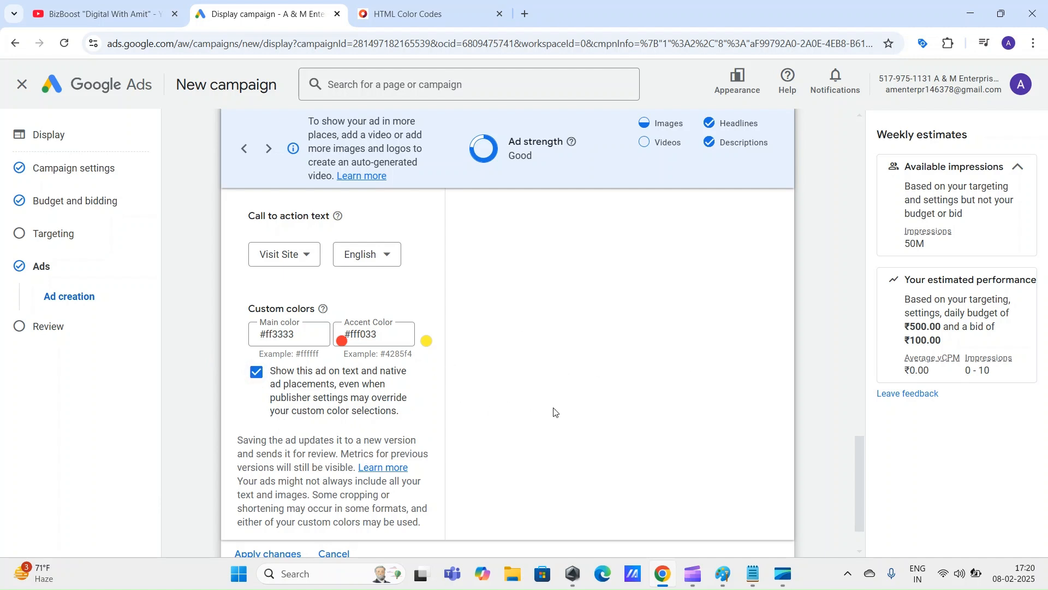
scroll(616, 418, "up", 1)
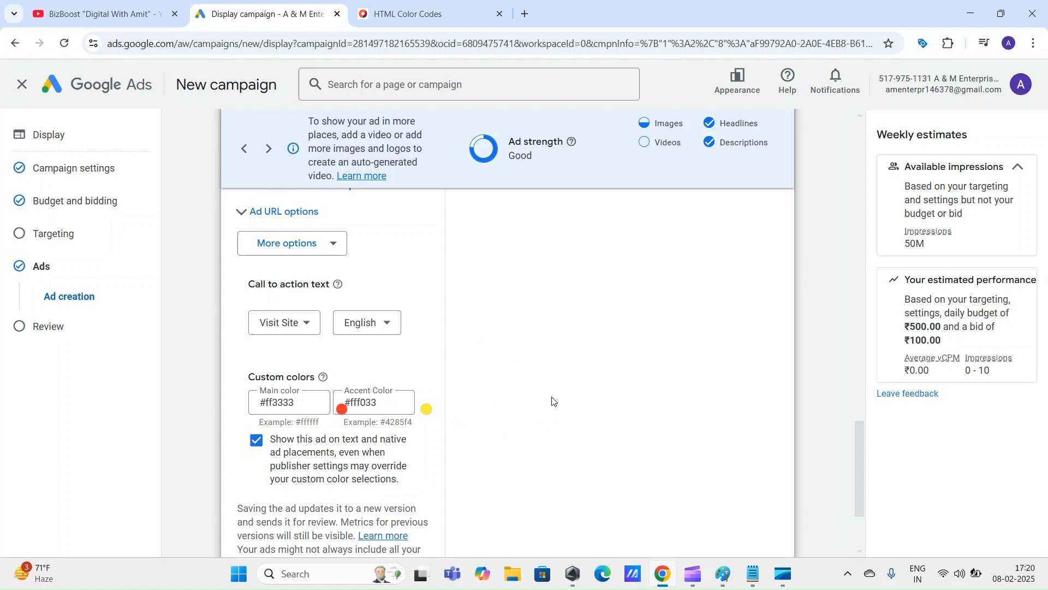
scroll(856, 465, "down", 2)
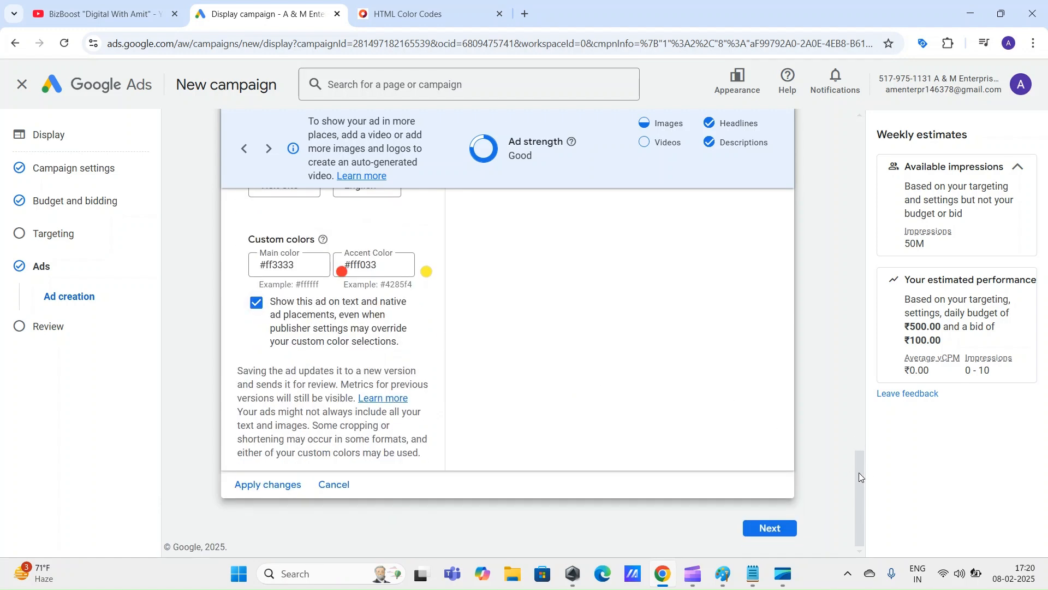
left_click_drag(859, 473, 860, 458)
left_click(278, 485)
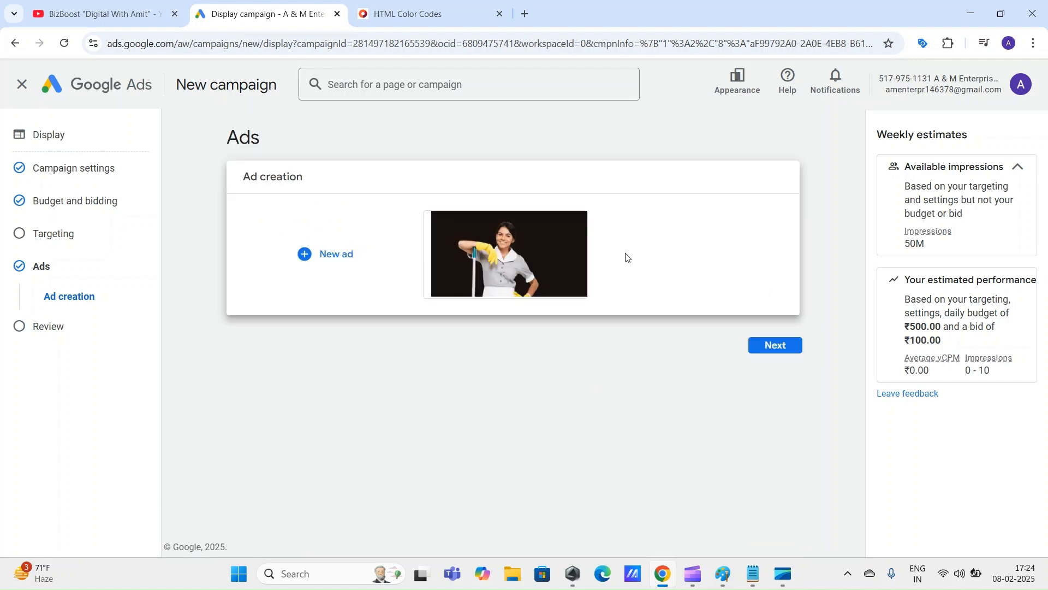
Step: Proceed to the campaign review and look through its summary from the campaign name to the Ads section
left_click(775, 346)
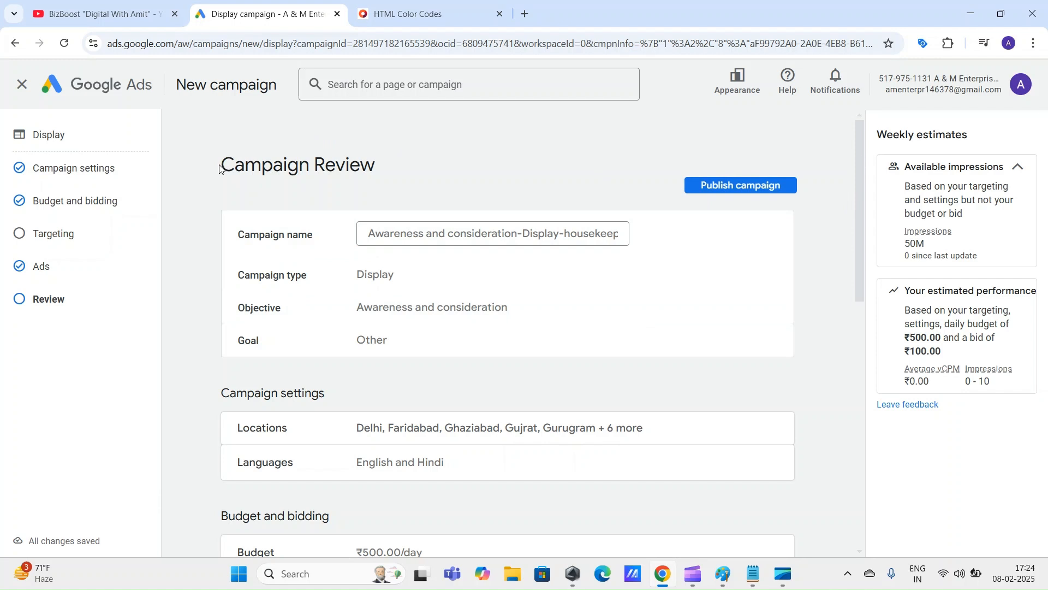
left_click_drag(220, 168, 428, 166)
left_click(498, 165)
left_click_drag(864, 200, 844, 478)
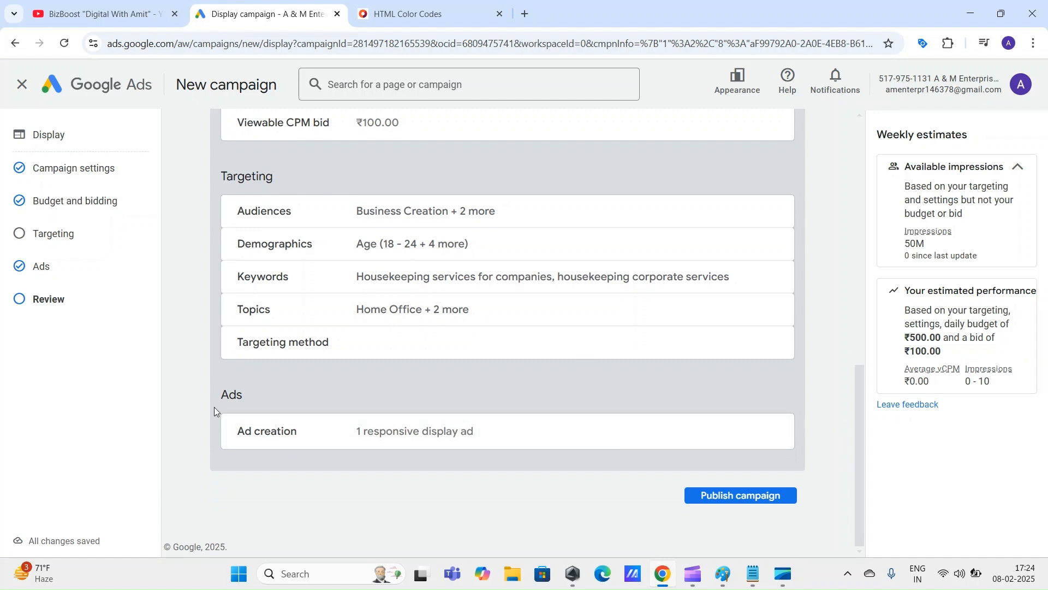
Step: Recheck the ad creation entry and the review summary, and publish the display campaign
left_click(306, 431)
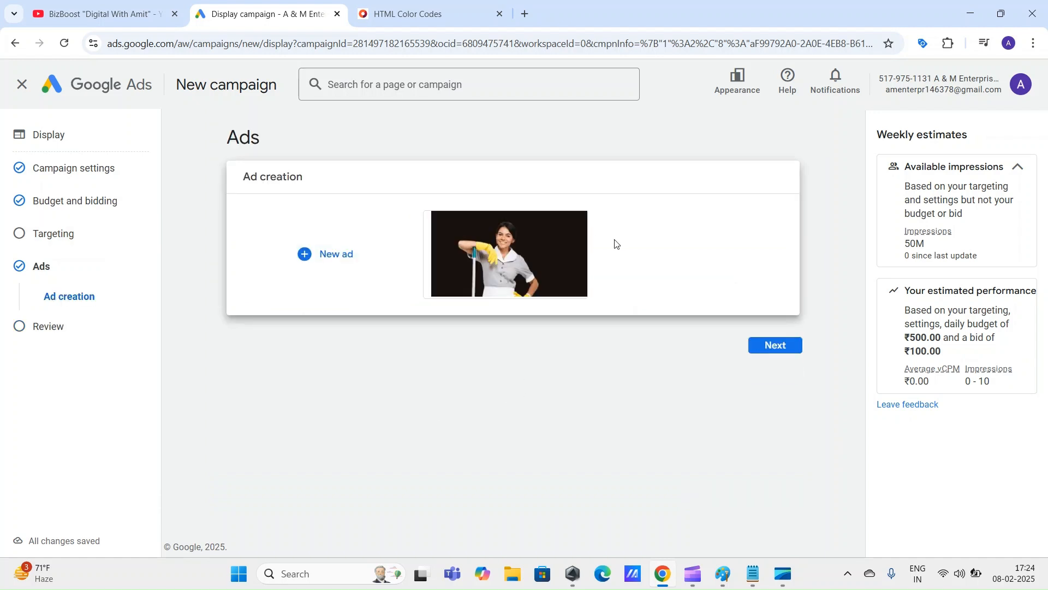
left_click(780, 345)
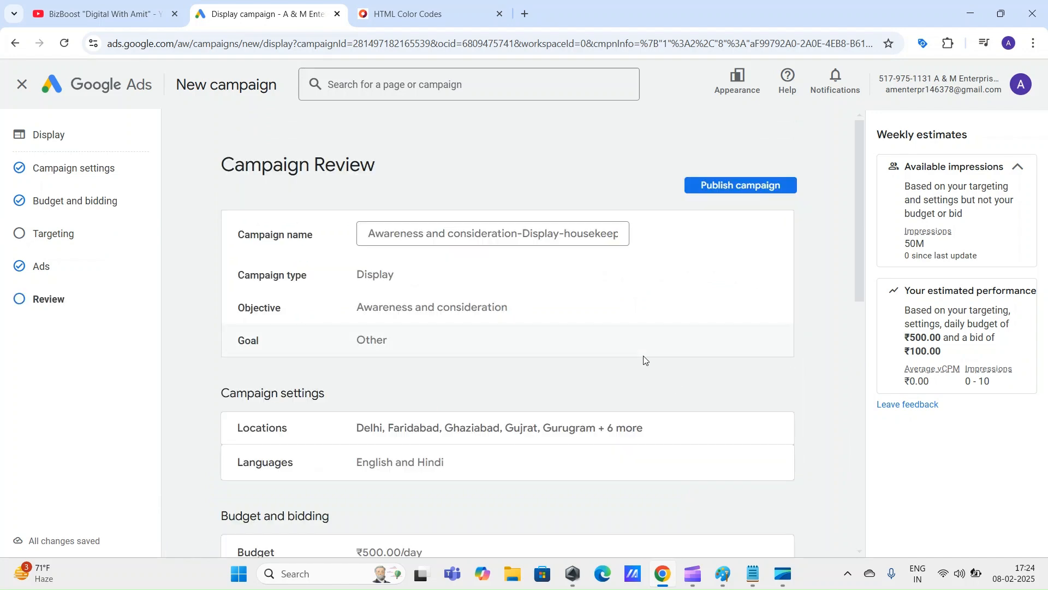
scroll(255, 187, "down", 10)
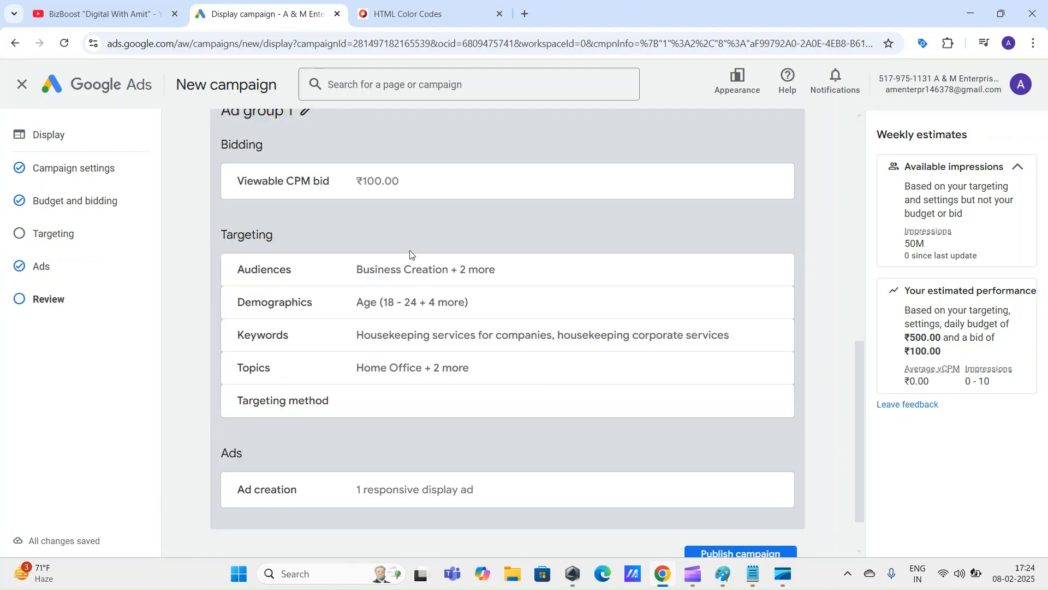
scroll(574, 374, "up", 10)
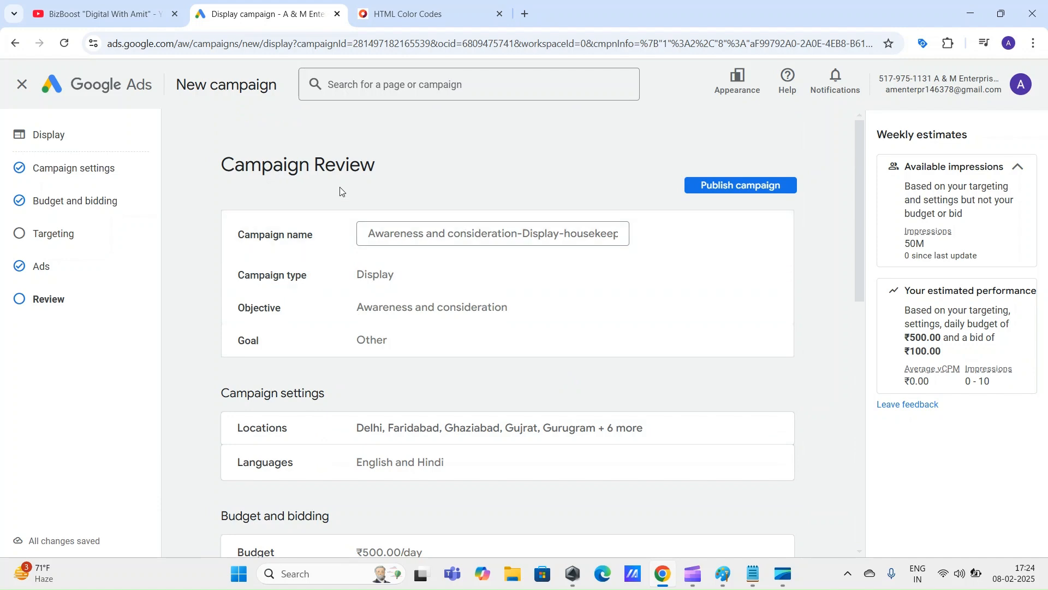
left_click(746, 187)
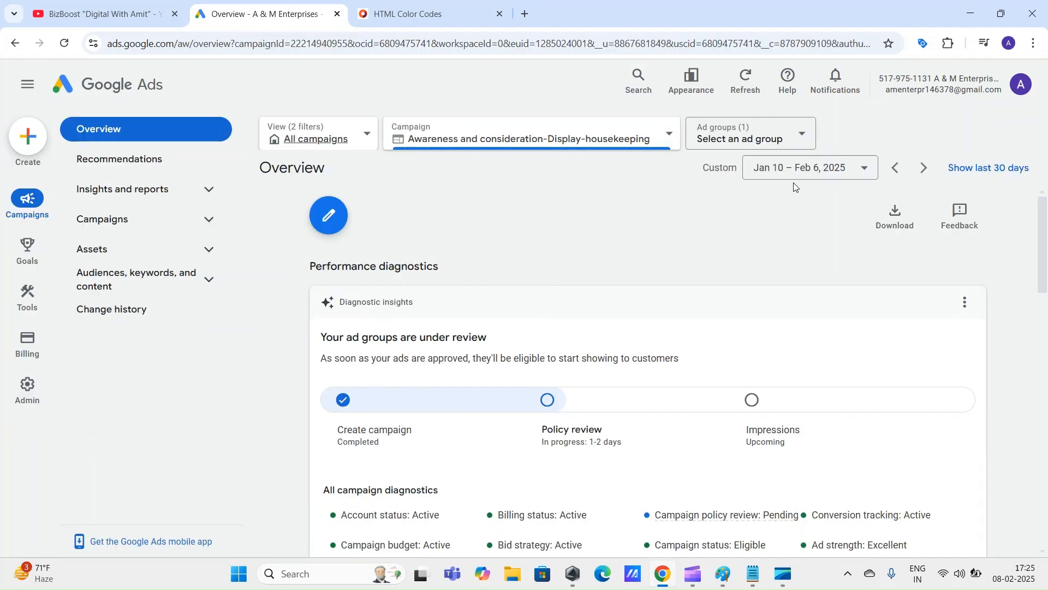
Step: Open the campaigns list and examine the published campaign's budget, status and performance columns
left_click(209, 221)
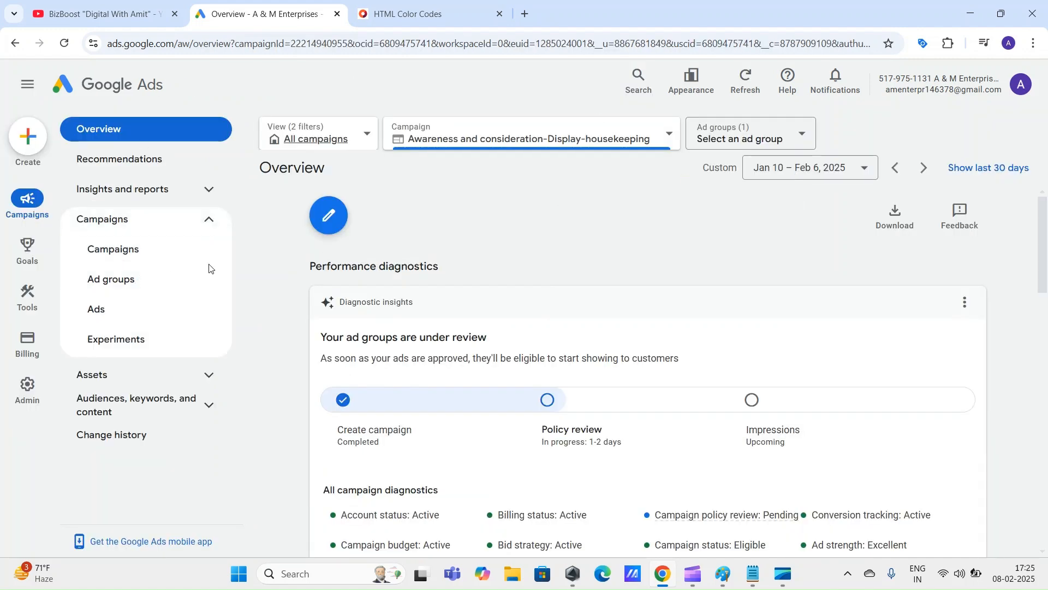
left_click(180, 251)
scroll(613, 362, "down", 2)
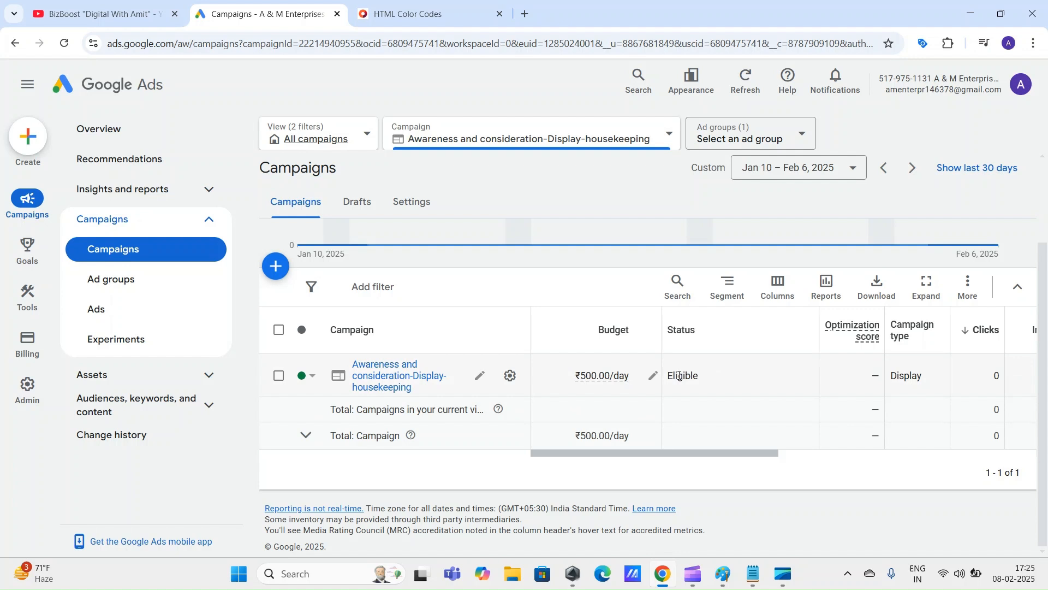
left_click_drag(685, 453, 835, 437)
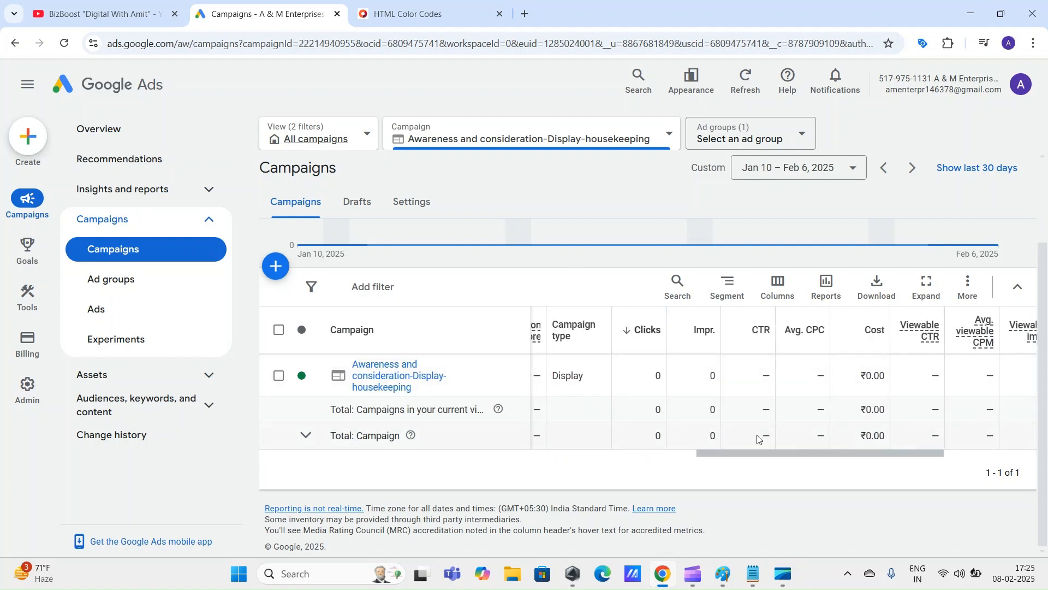
left_click_drag(751, 451, 648, 442)
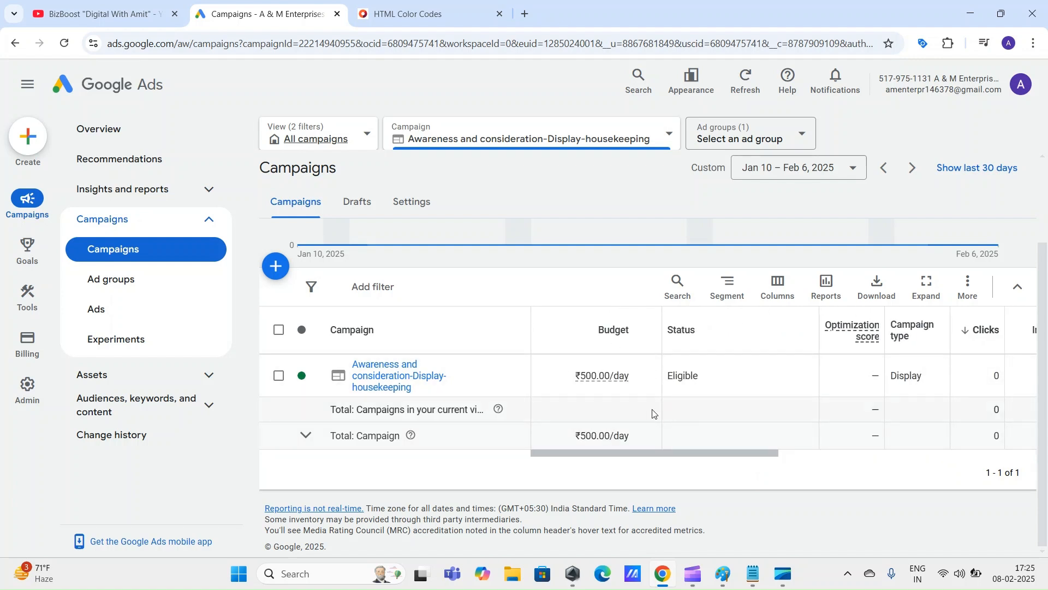
left_click_drag(666, 460, 659, 438)
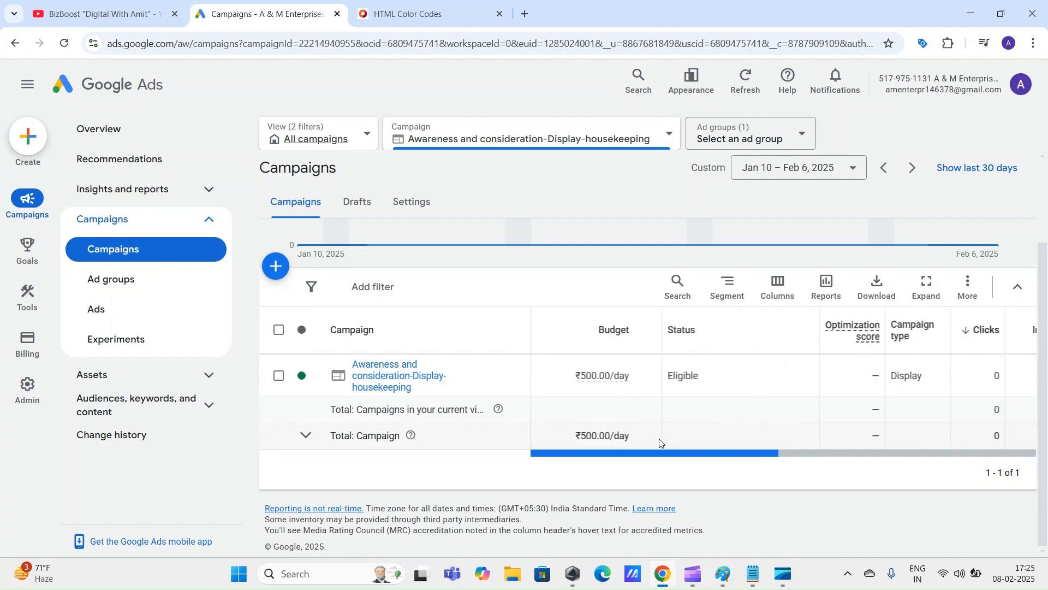
scroll(502, 336, "down", 2)
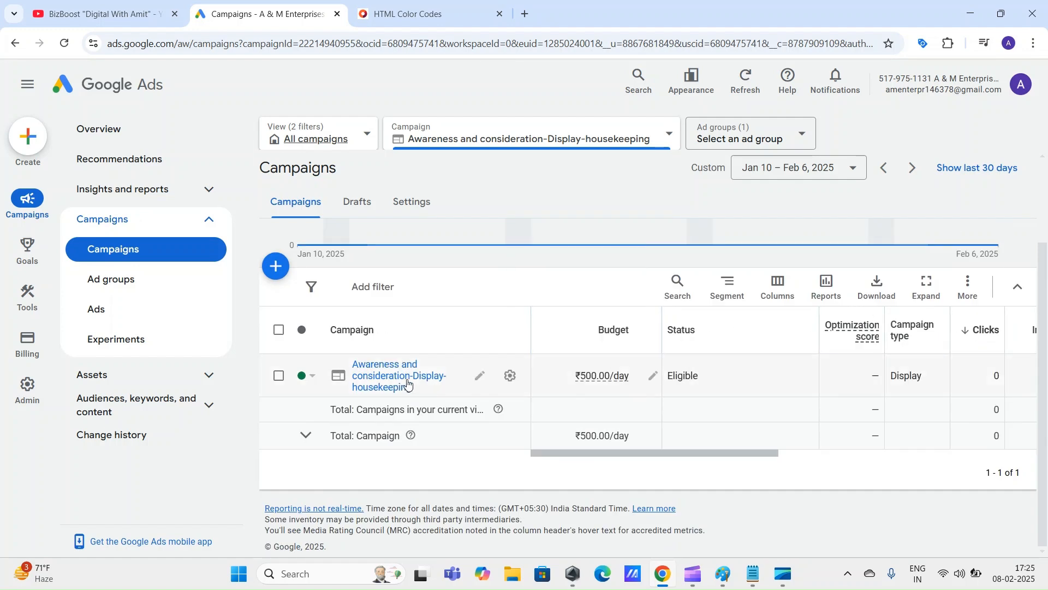